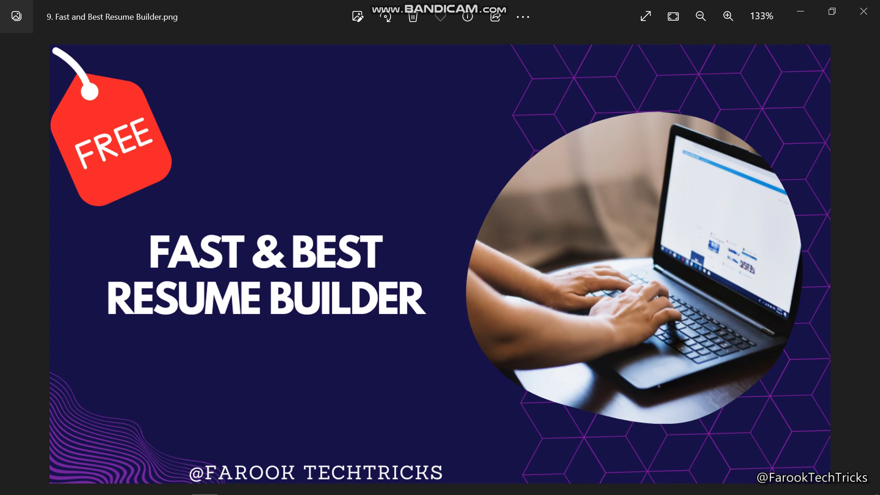
Switch from the Photos viewer to the Chrome window showing rxresu.me
key(alt+Tab)
key(alt+Tab)
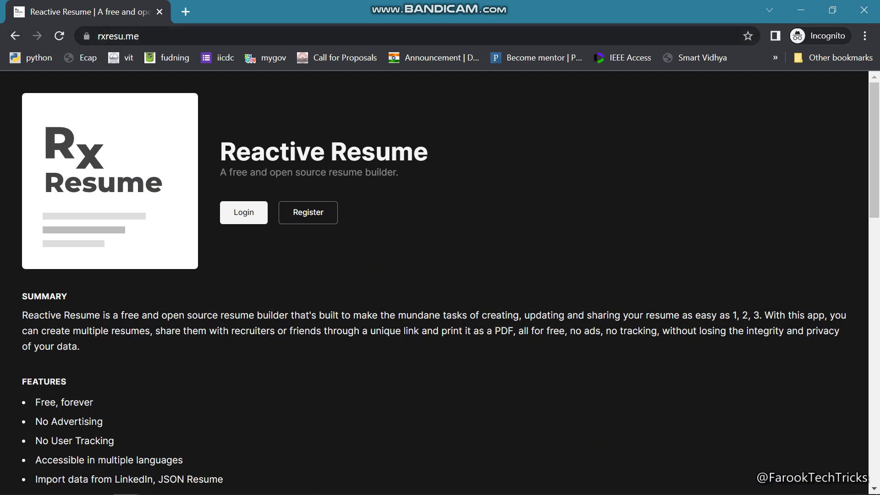
Bring up the Create an account form, closing and reopening it once
click(308, 212)
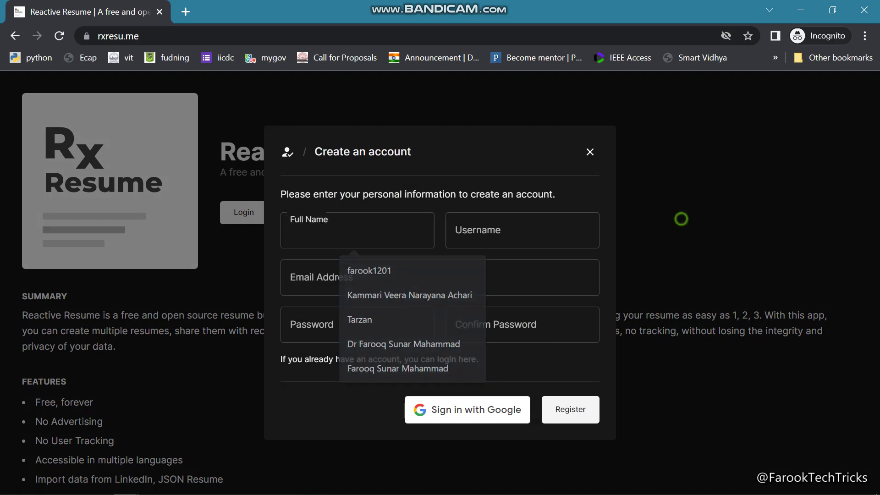
key(Escape)
click(309, 212)
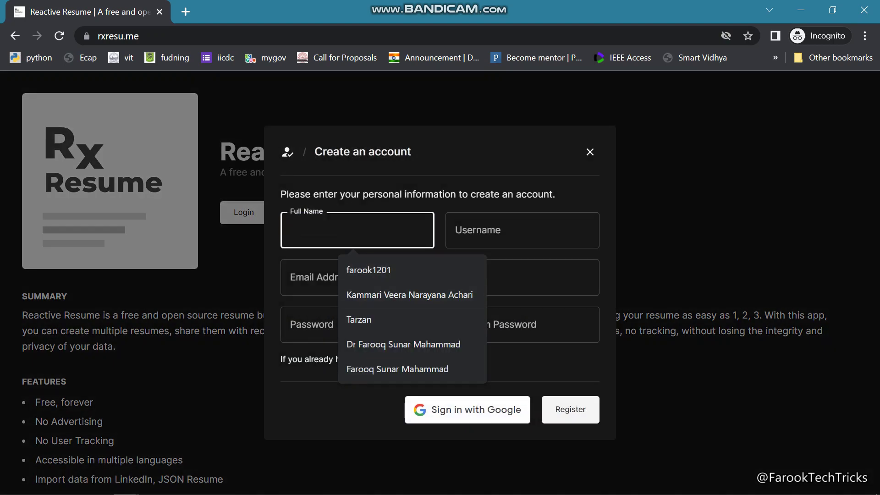
Sign up with Google, entering the email and password, retrying the password once
click(468, 410)
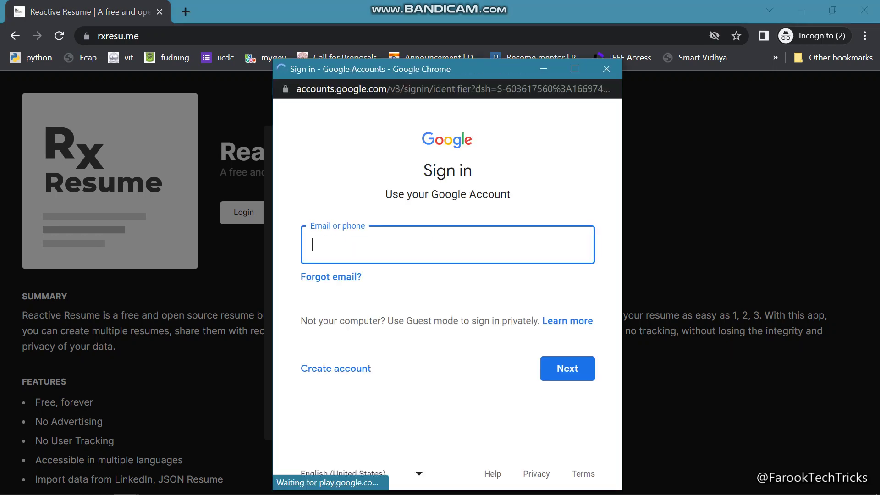
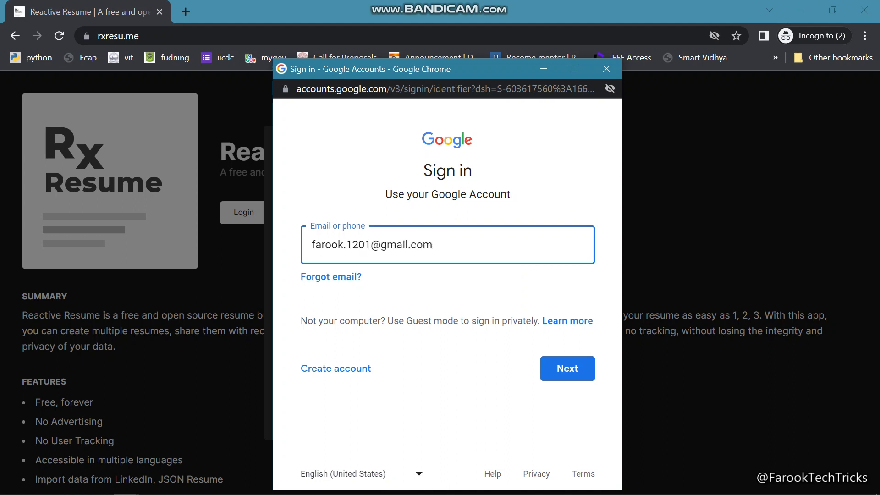
key(Return)
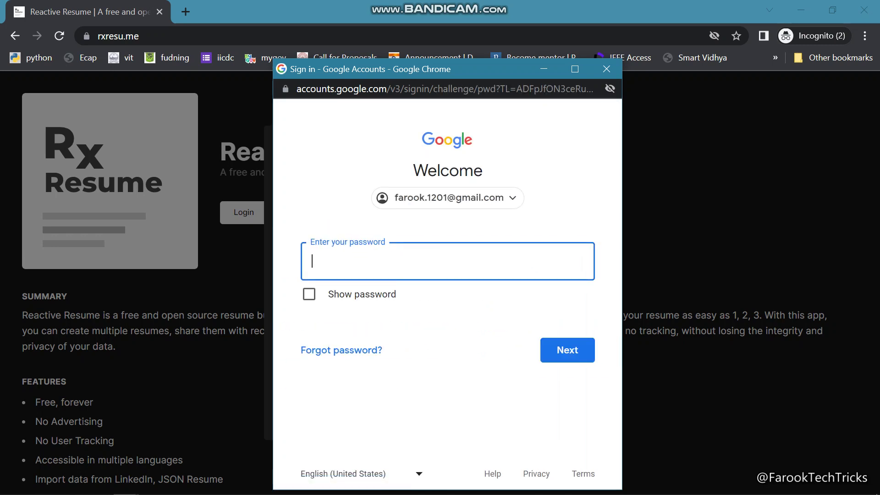
text(••••••••)
text(•)
key(Return)
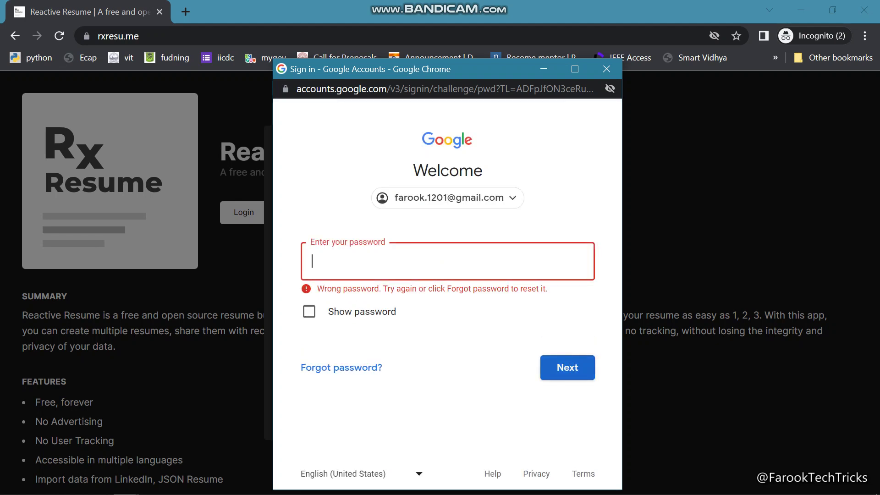
text(••••••••)
text(••)
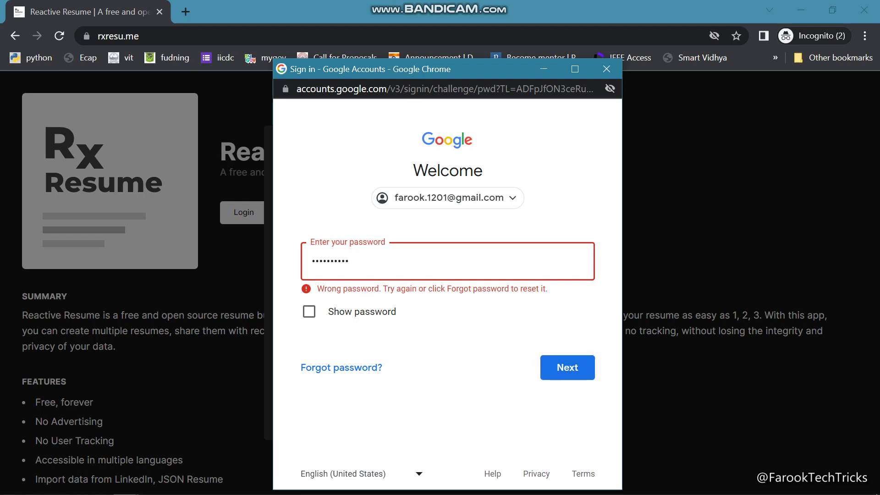
click(568, 367)
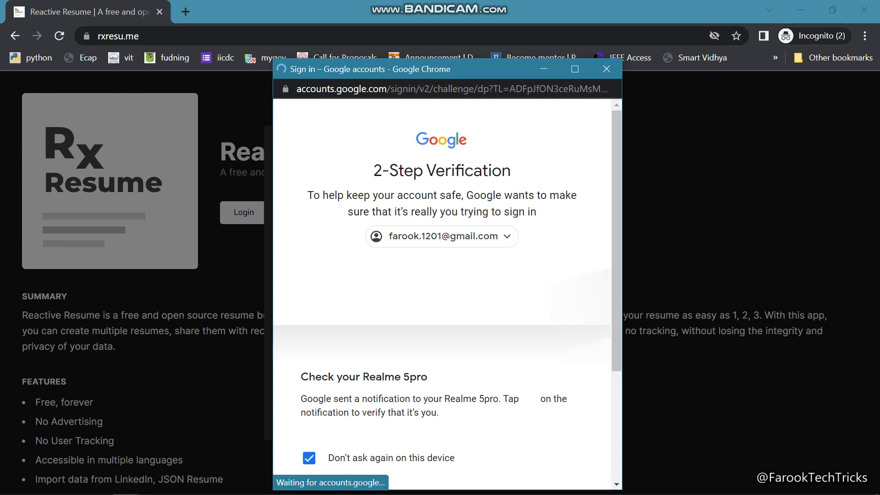
scroll(440, 310, down, 3)
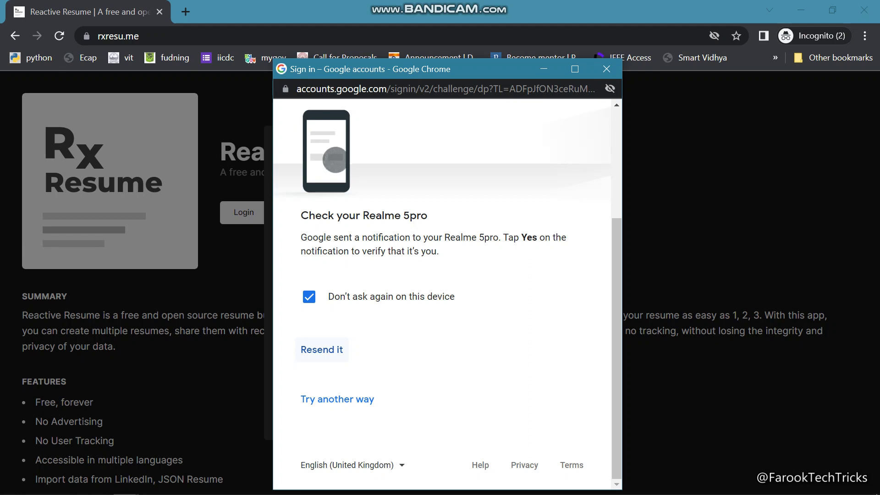
Pass phone verification, confirm the rxresu.me sign-in and go to the dashboard
click(322, 350)
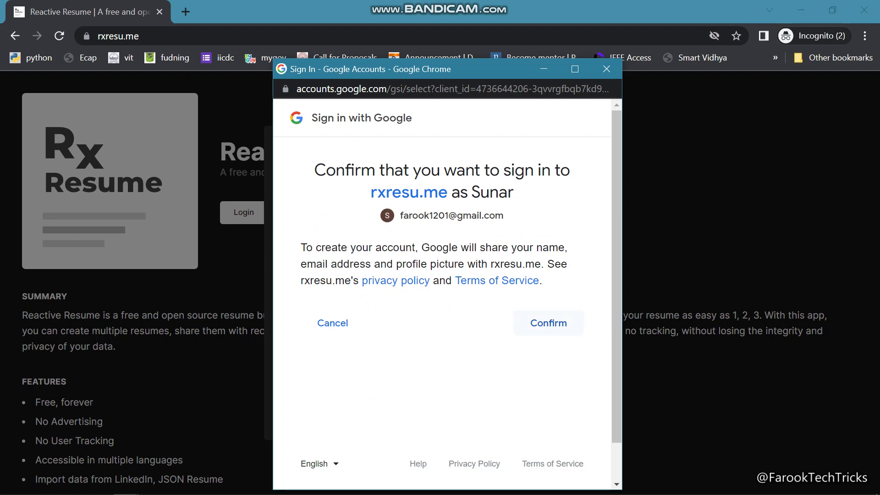
click(548, 323)
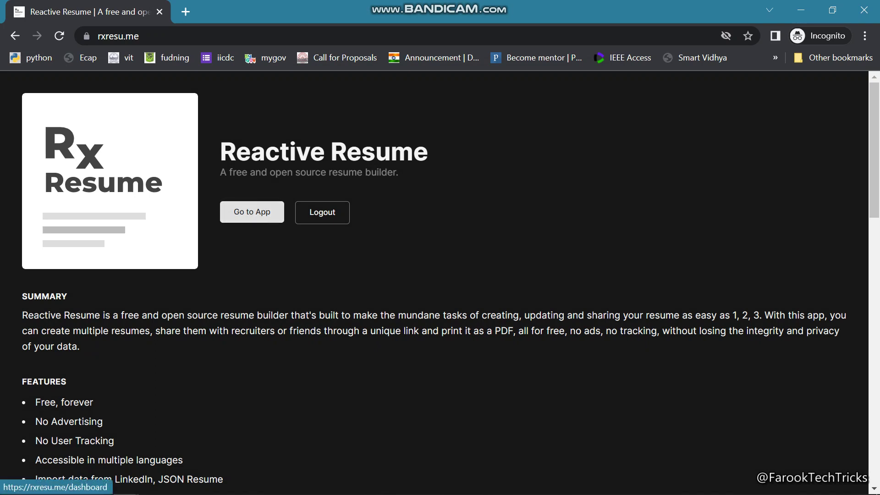
click(252, 212)
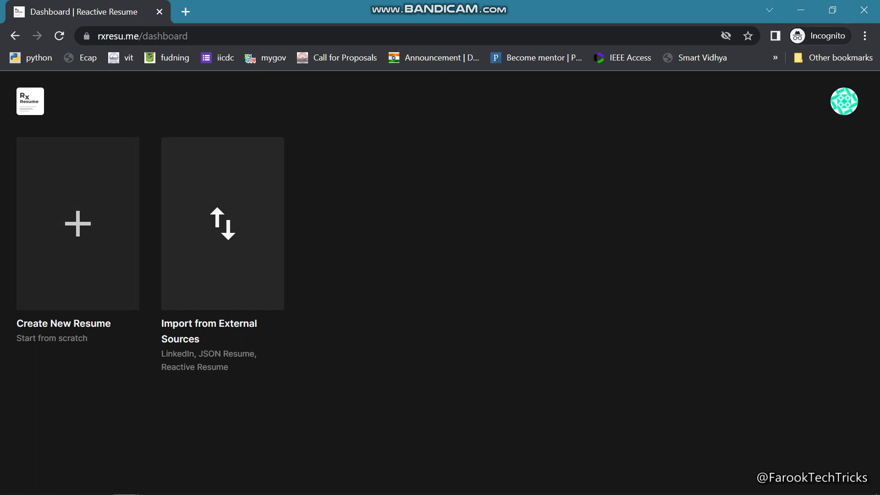
click(83, 228)
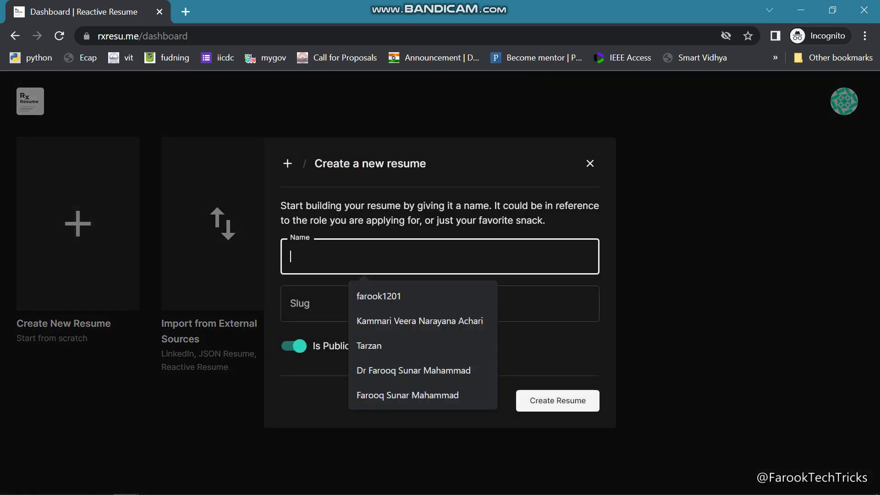
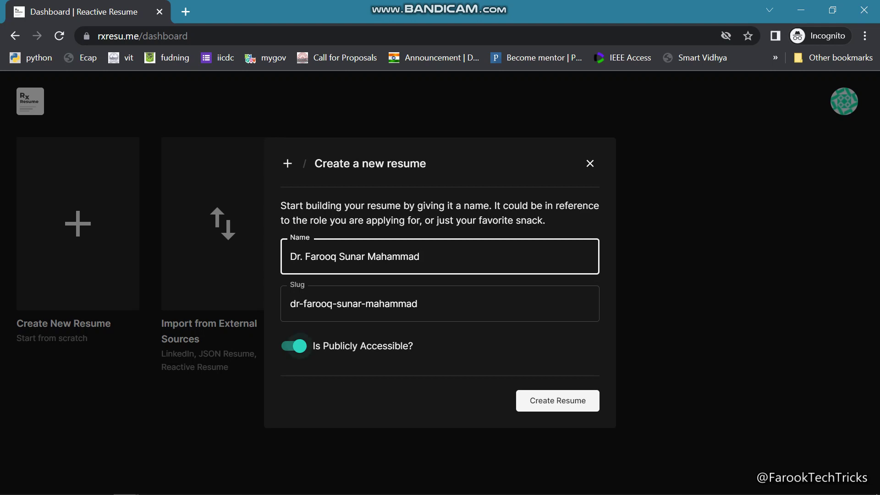
click(294, 347)
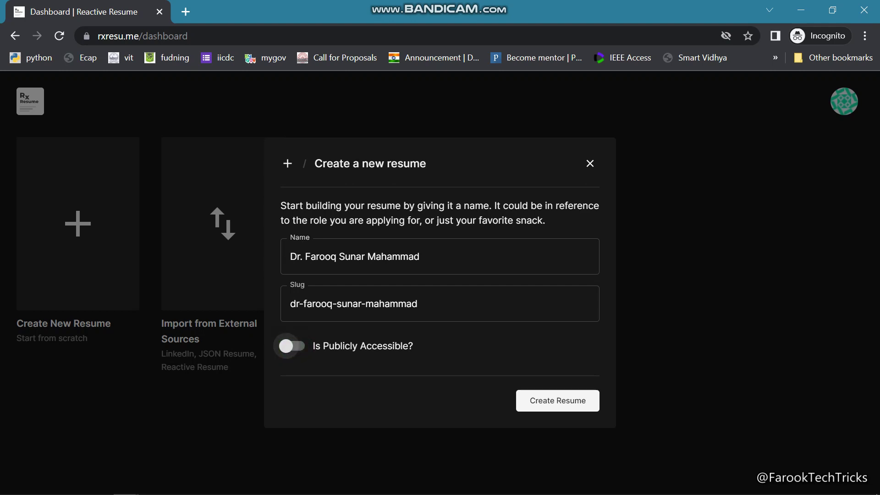
click(292, 346)
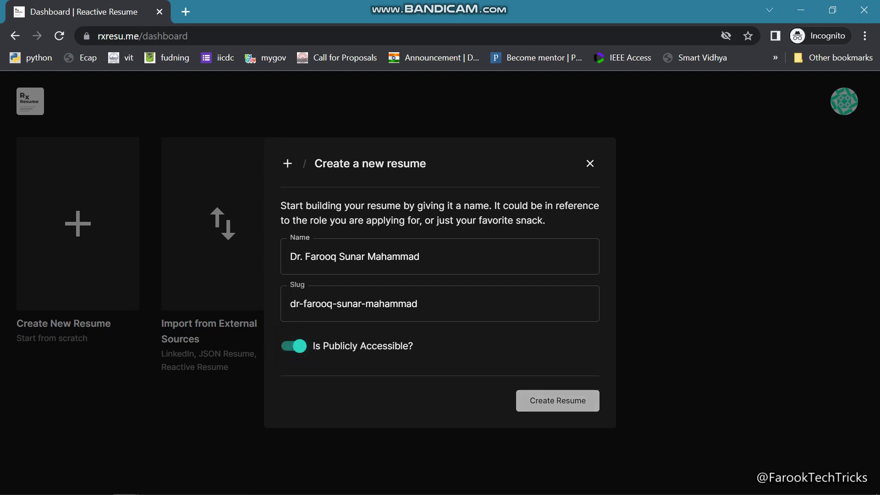
click(558, 400)
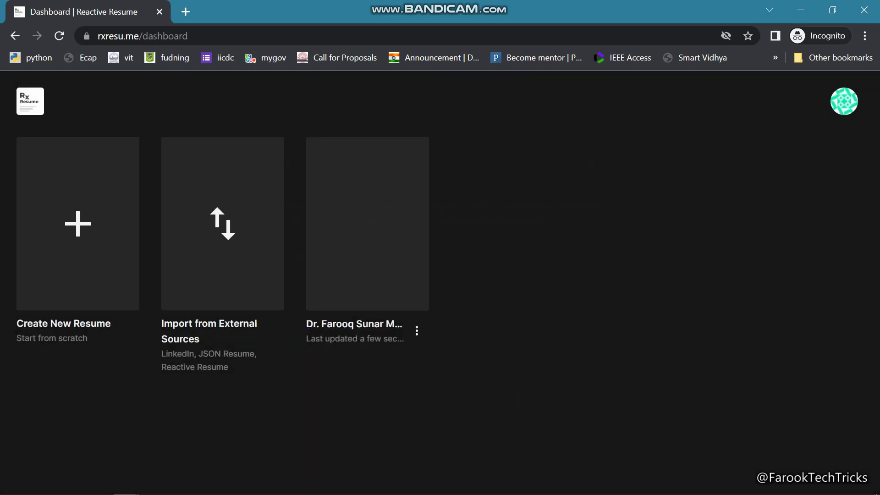
click(367, 227)
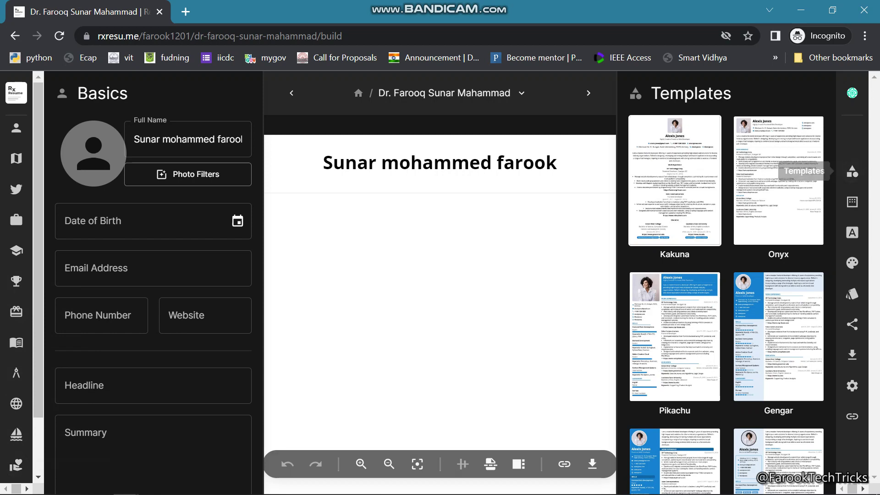
scroll(729, 276, down, 5)
scroll(729, 275, up, 5)
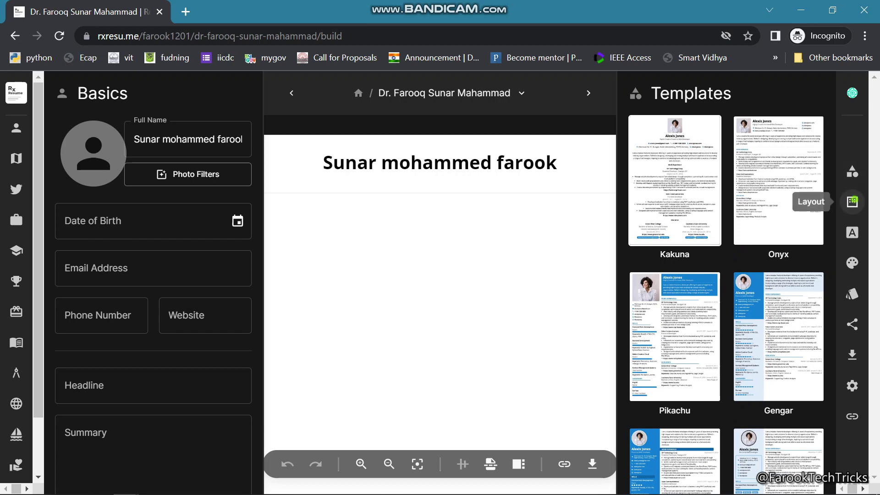
Browse the builder's settings sections, briefly showing Layout
click(853, 201)
scroll(729, 275, up, 10)
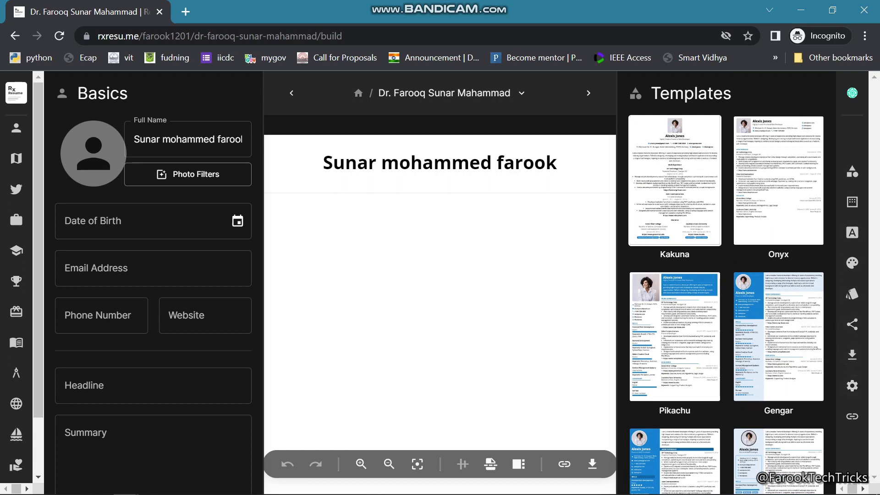
Select the full name to retype it with the 'Dr.' title
click(149, 139)
key(End)
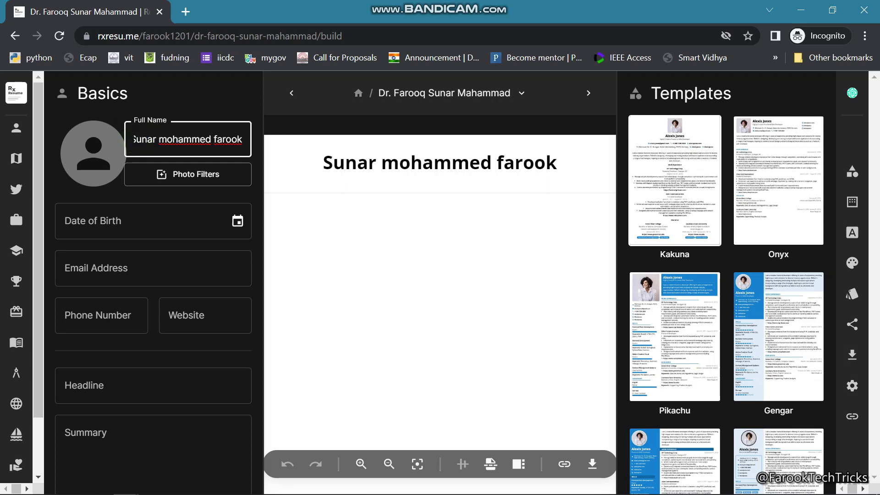
drag(244, 139, 96, 158)
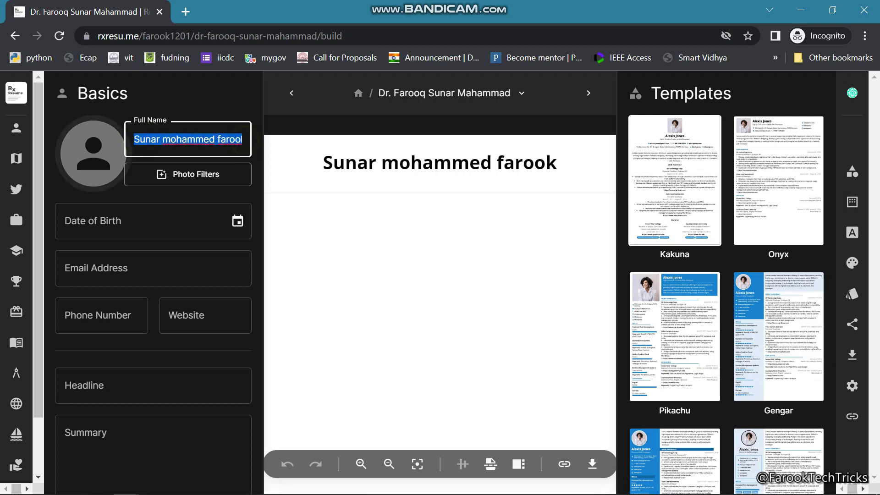
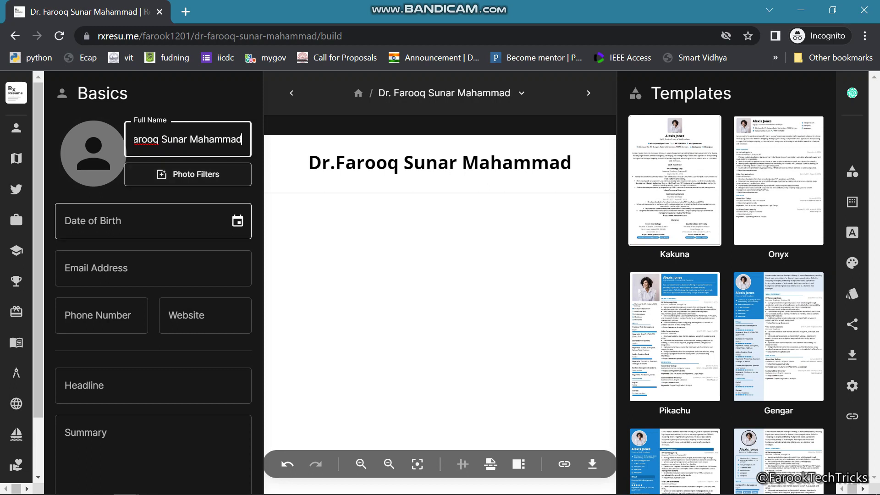
click(237, 221)
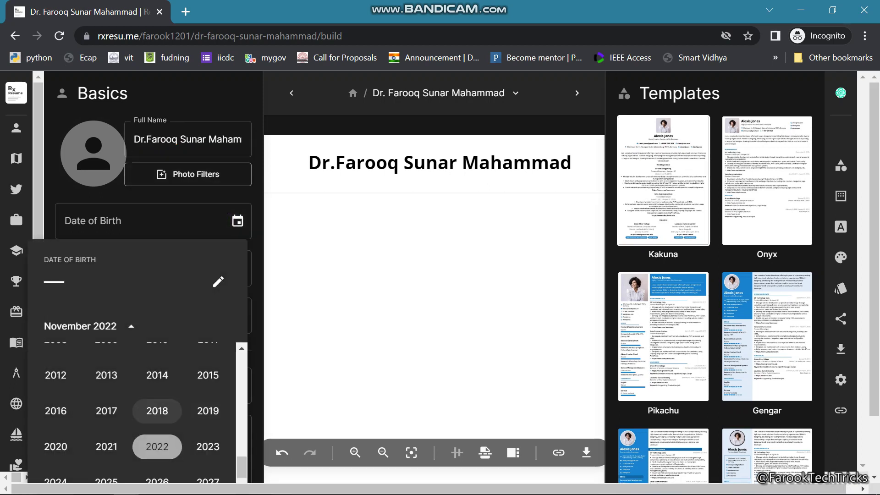
scroll(157, 413, up, 5)
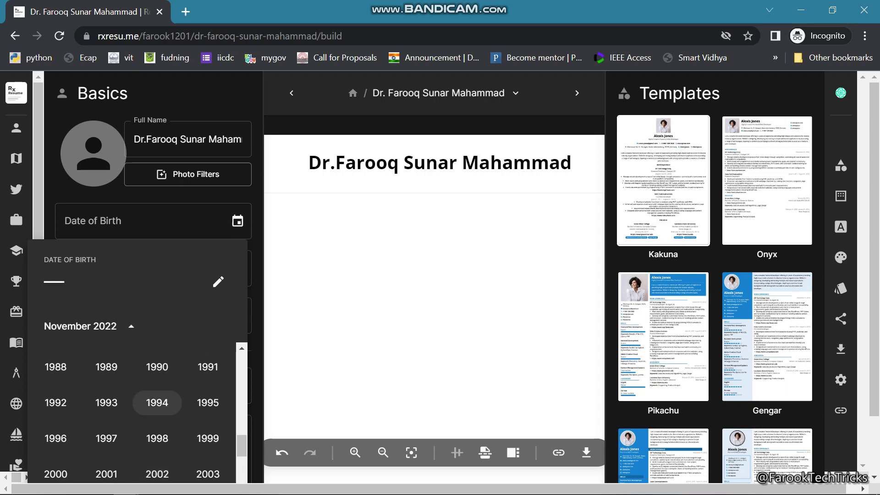
scroll(157, 403, down, 1)
scroll(157, 403, up, 2)
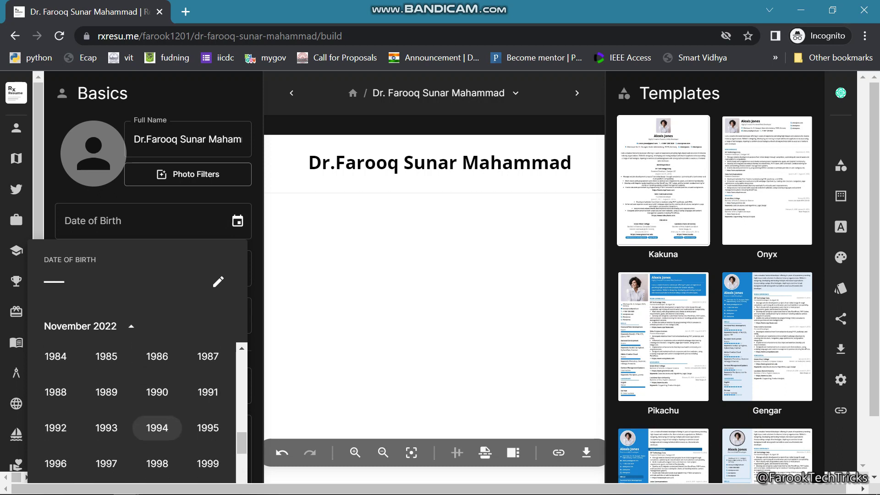
scroll(157, 402, up, 1)
click(208, 399)
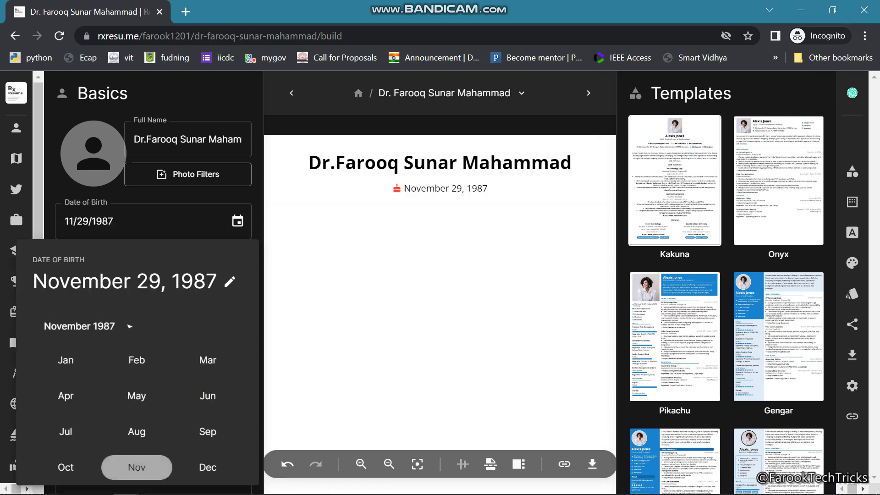
click(208, 361)
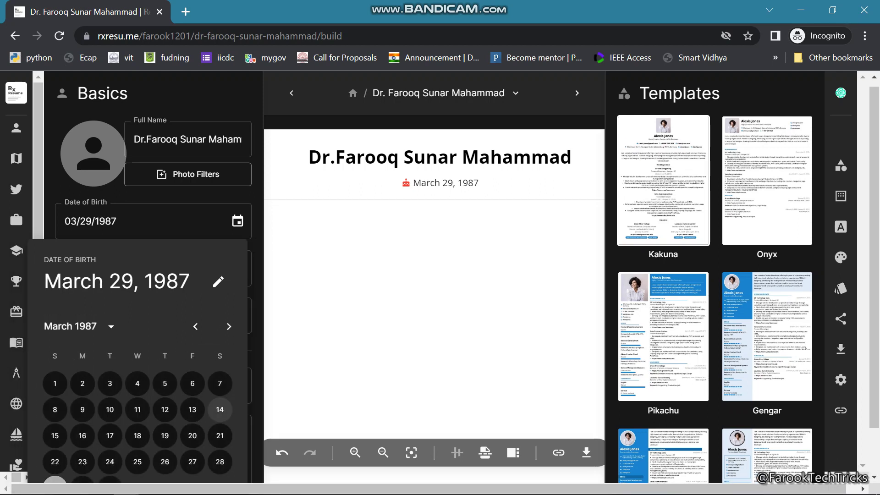
scroll(433, 275, down, 2)
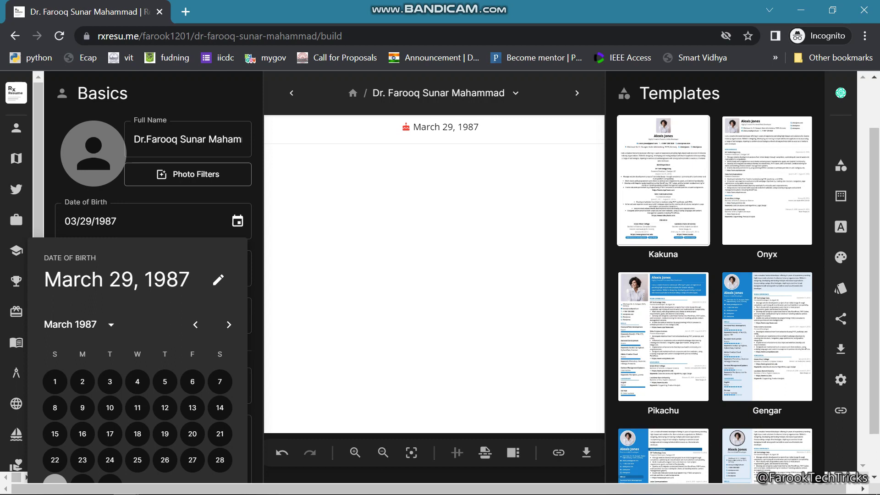
Pick the 29th as birth day, then enter the email, phone number and website
click(55, 476)
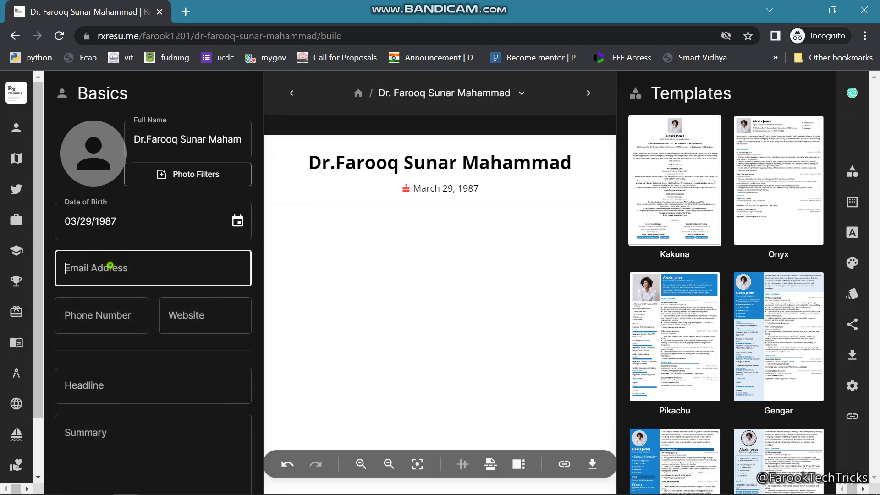
click(111, 265)
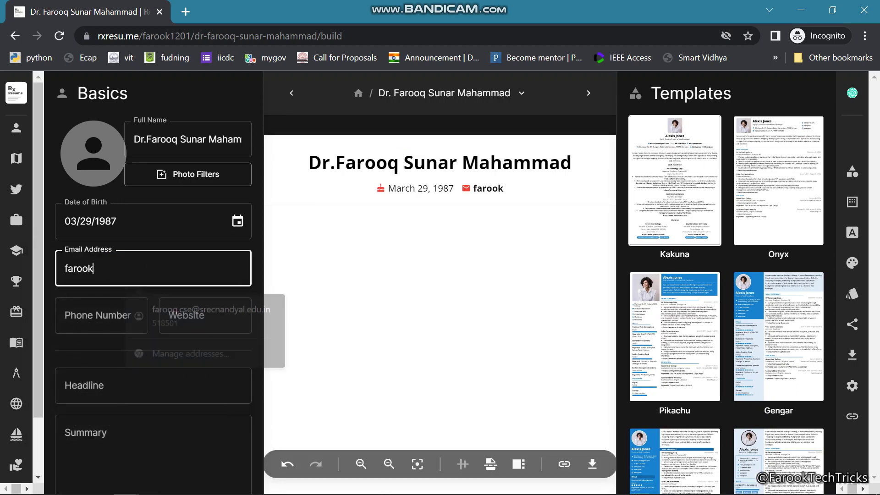
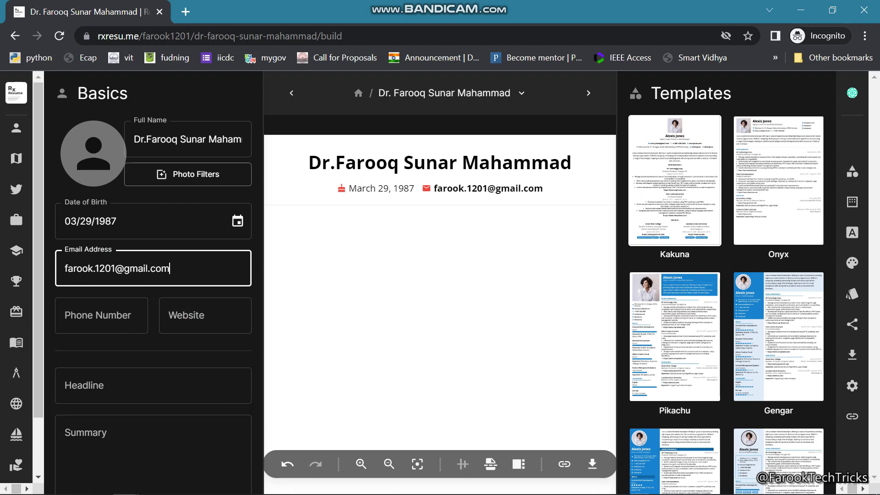
click(87, 315)
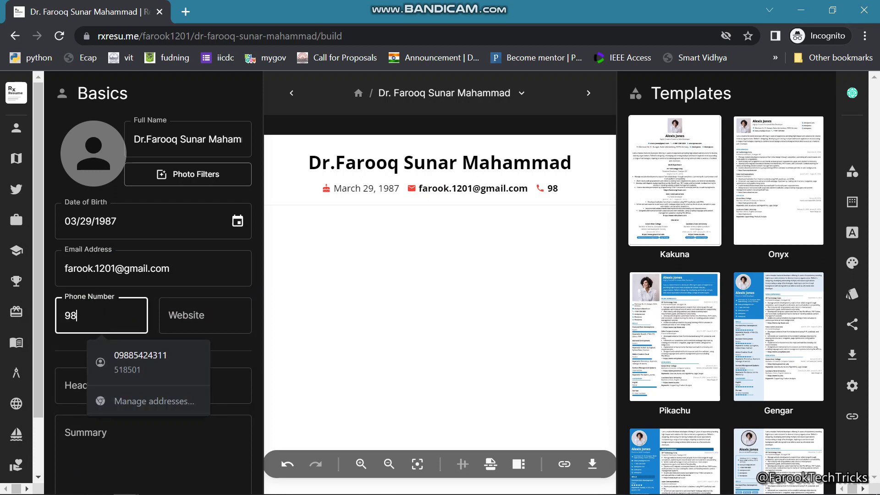
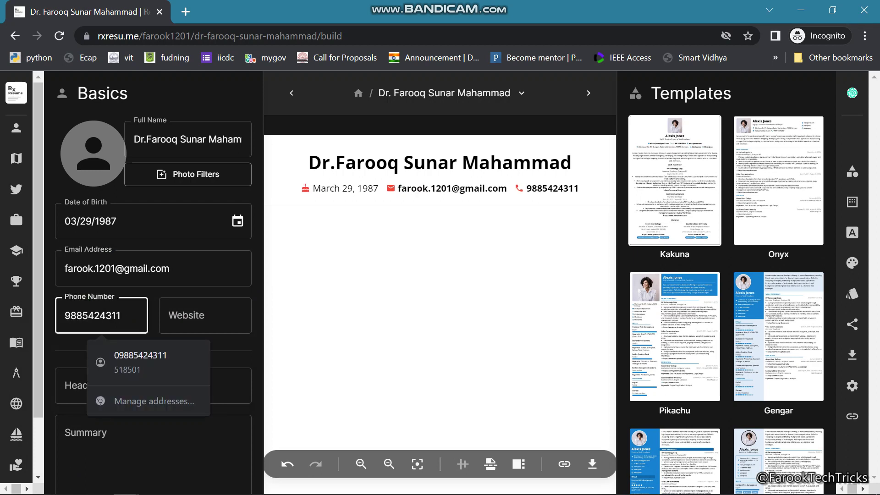
click(195, 315)
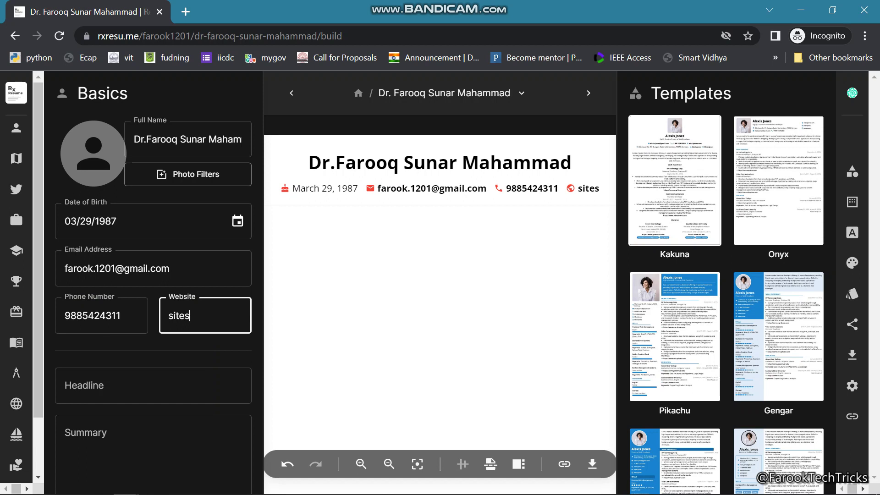
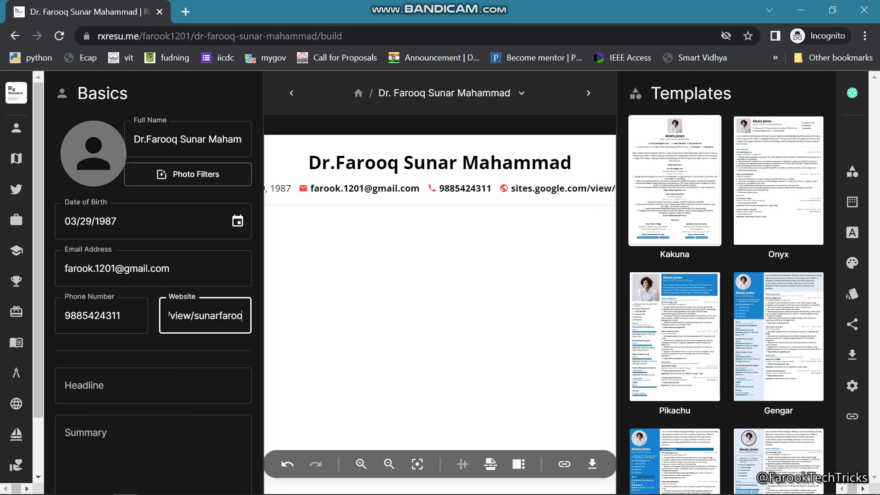
Finish the website entry and apply the Pikachu template
key(Tab)
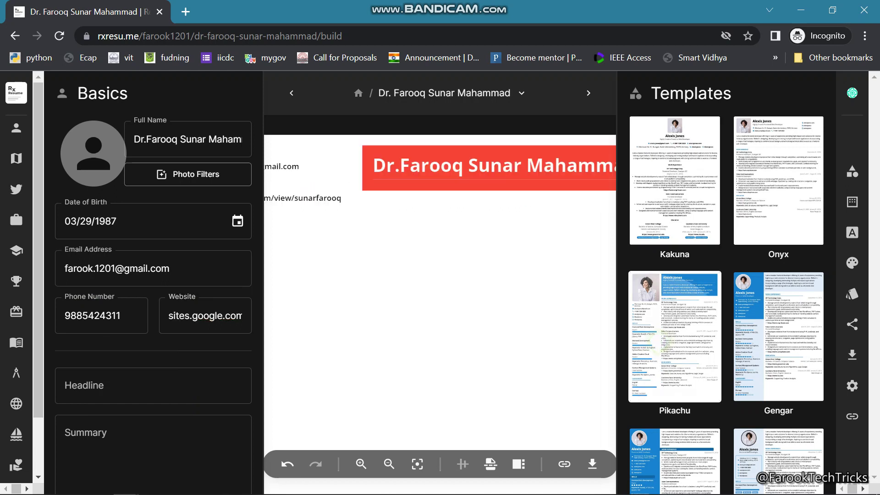
click(675, 337)
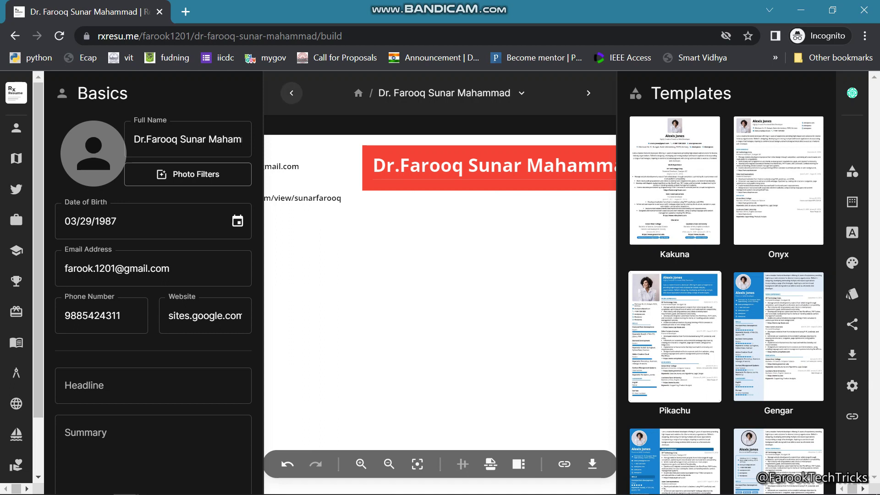
click(292, 92)
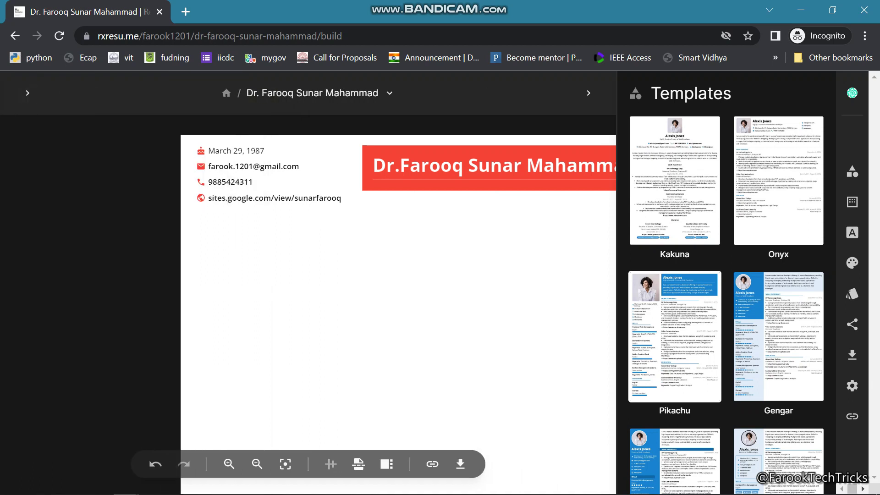
Set the location to Kurnool, Kurnool, Andhra Pradesh, India, 518501 using autofill
click(28, 93)
scroll(152, 275, down, 3)
click(153, 248)
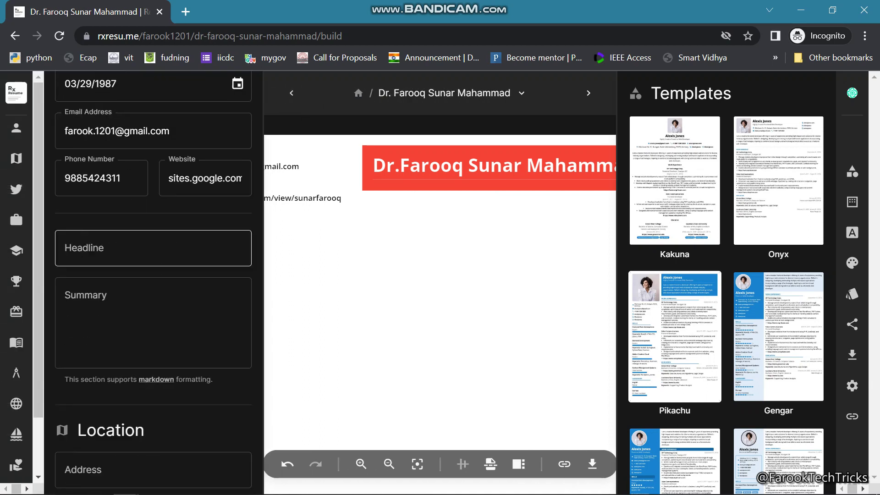
click(124, 315)
scroll(131, 289, down, 3)
click(138, 260)
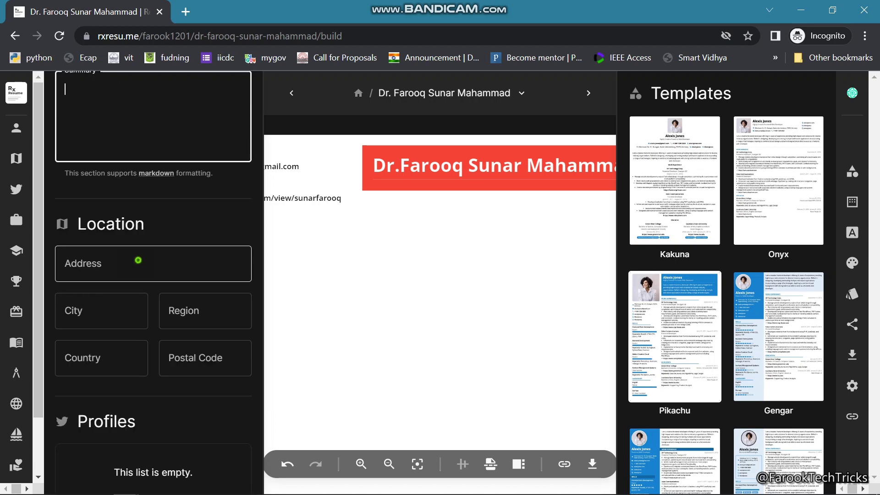
text(Nan)
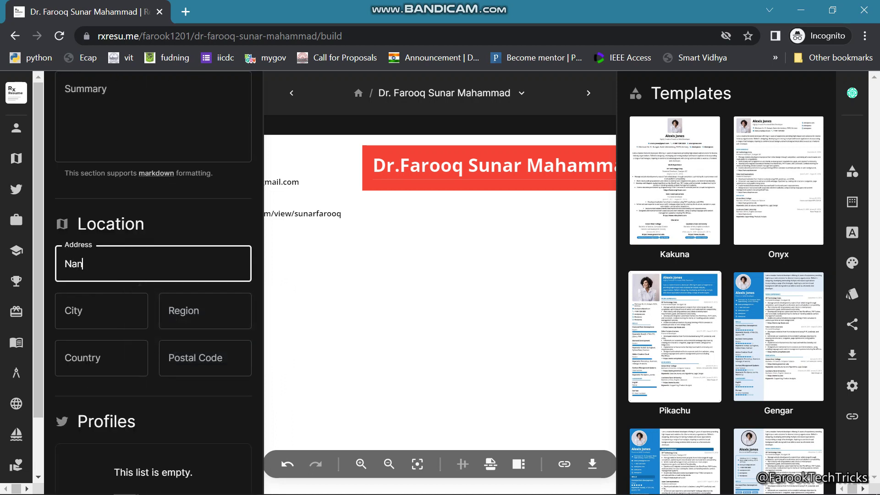
text(dya)
key(ctrl+a)
key(BackSpace)
text(Kurn)
text(ool)
key(Tab)
text(Kurn)
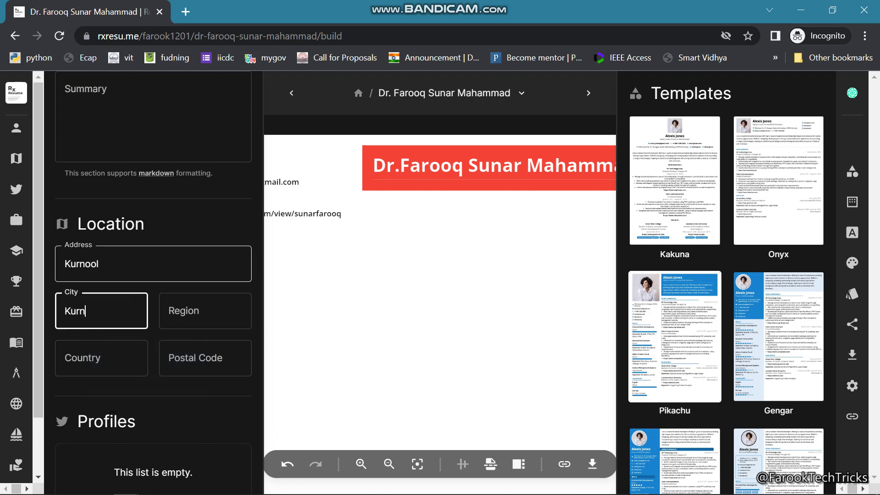
text(ool)
key(Tab)
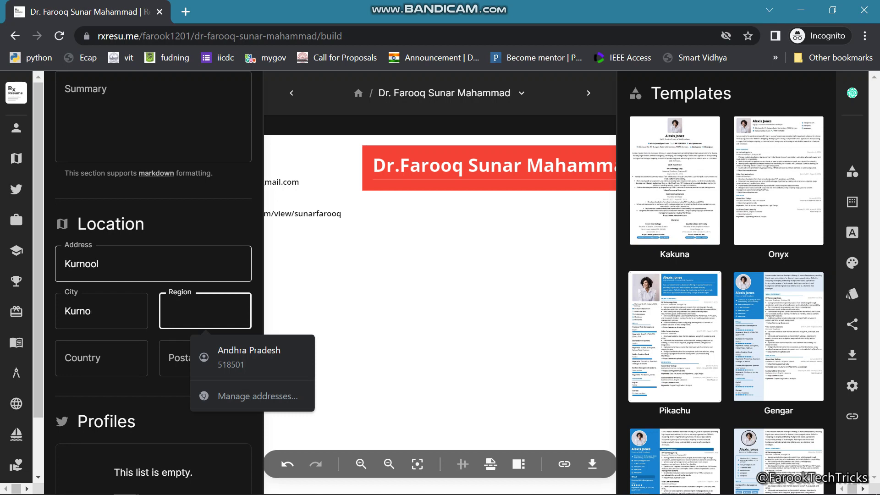
key(Down)
key(Return)
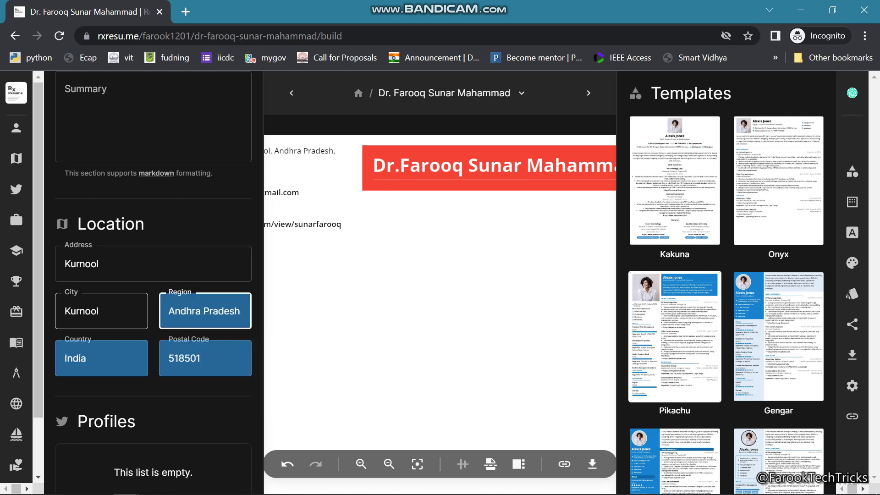
scroll(153, 276, down, 3)
scroll(153, 275, down, 2)
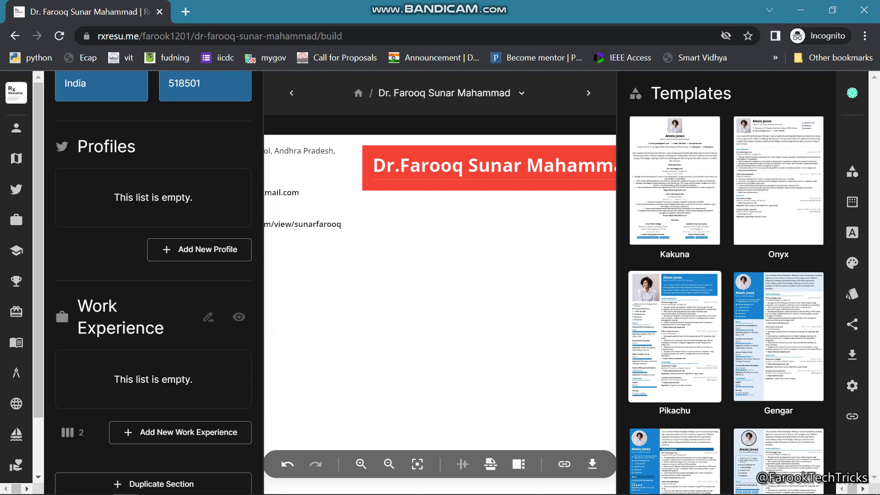
scroll(152, 275, down, 1)
Add a work experience entry named 'Organizaiton' with position Professor
click(180, 364)
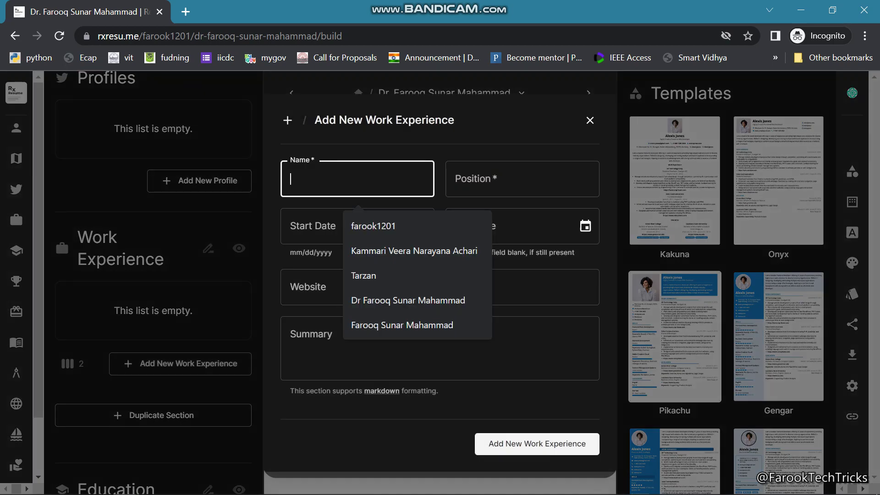
click(379, 180)
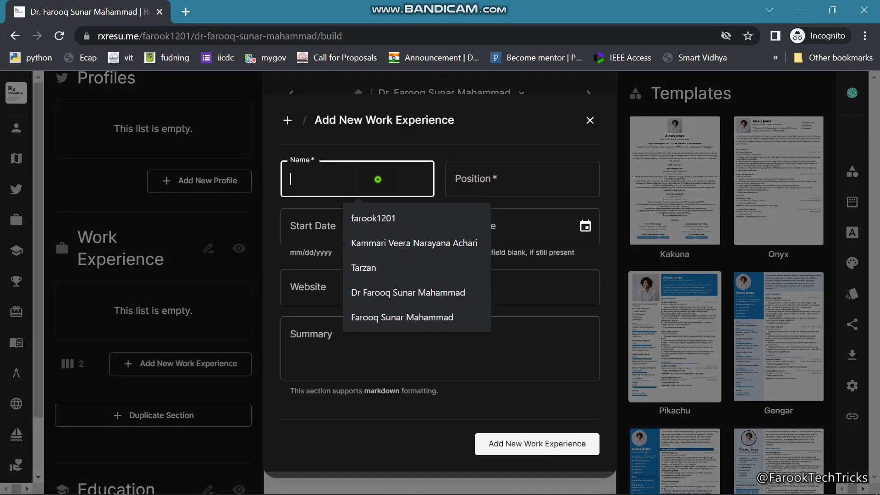
text(Pr)
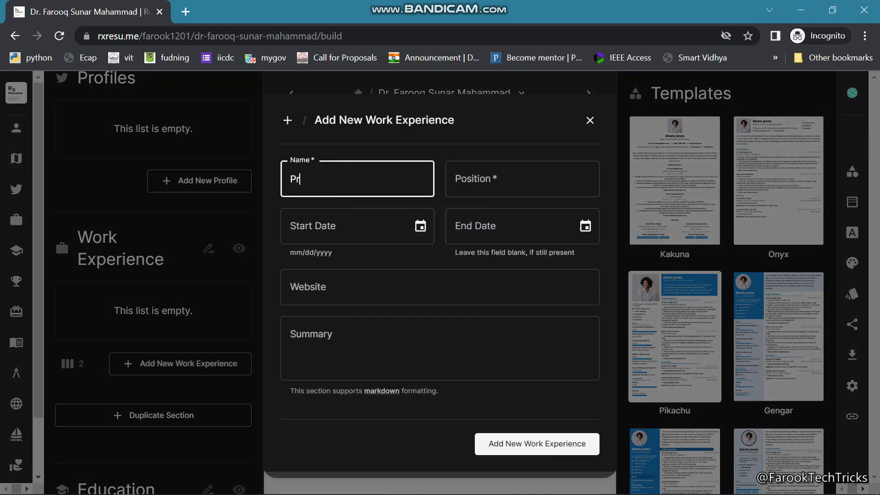
text(ofessor)
key(Tab)
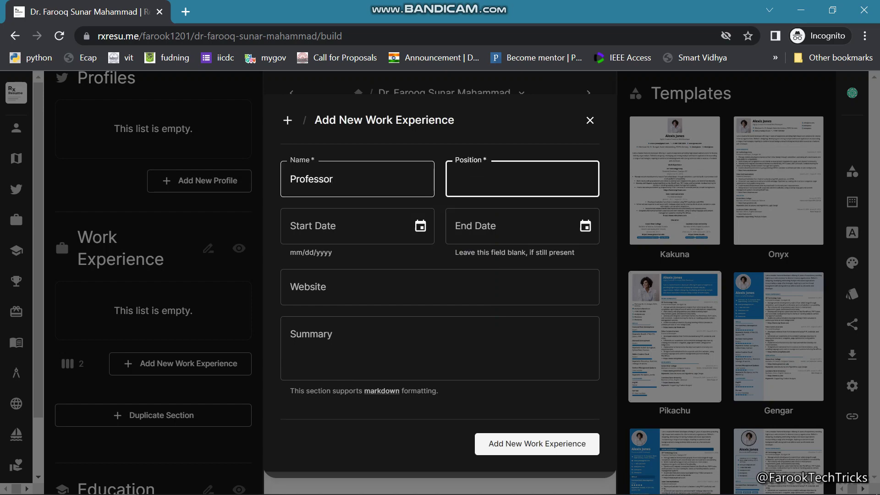
double_click(358, 177)
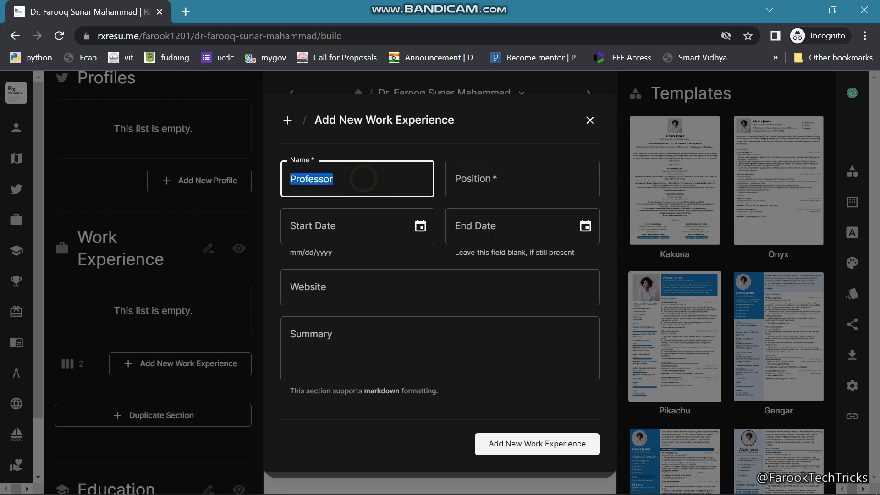
text(Org)
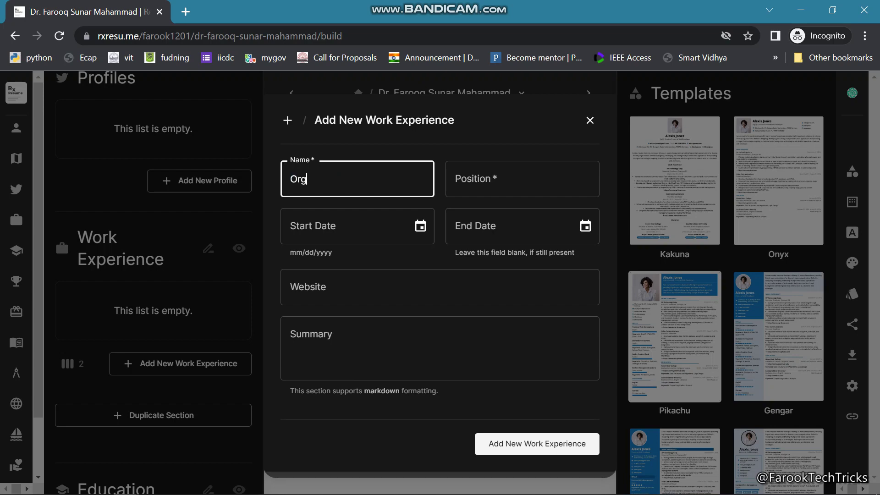
text(anizaiton)
key(Tab)
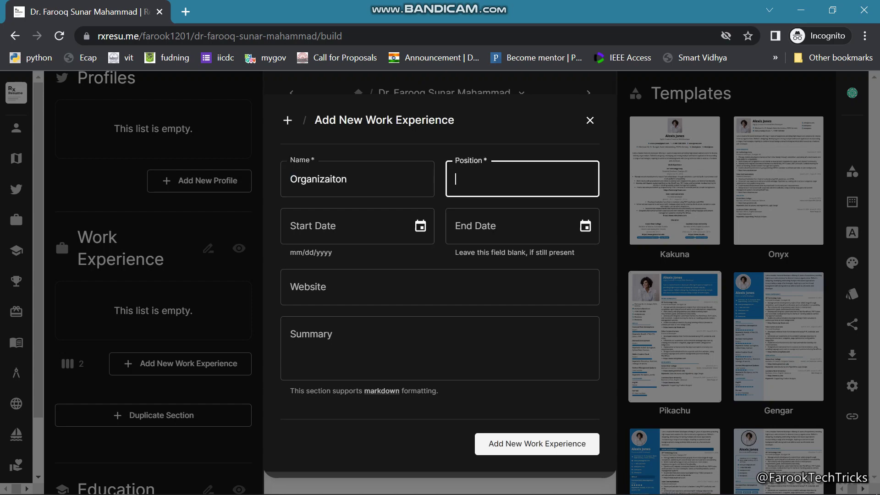
text(Profe)
text(ssor)
Date the entry May 29, 2013 to August 23, 2016 and save it
click(413, 227)
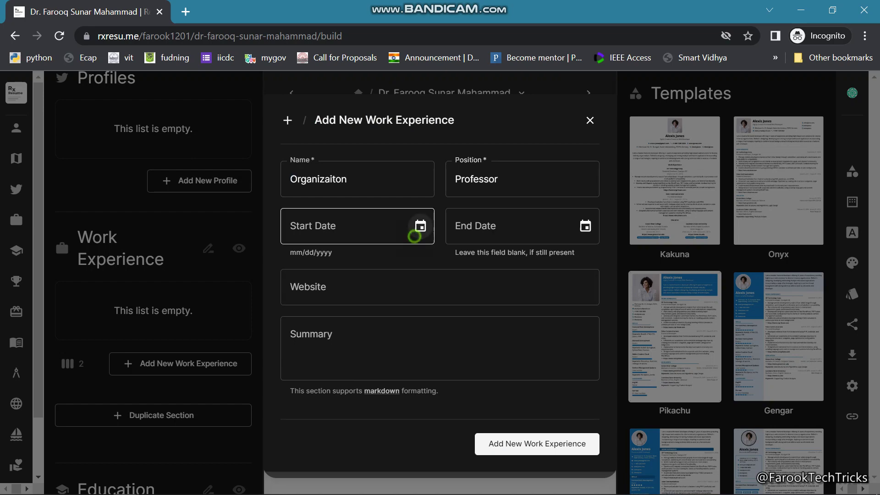
click(310, 314)
click(341, 332)
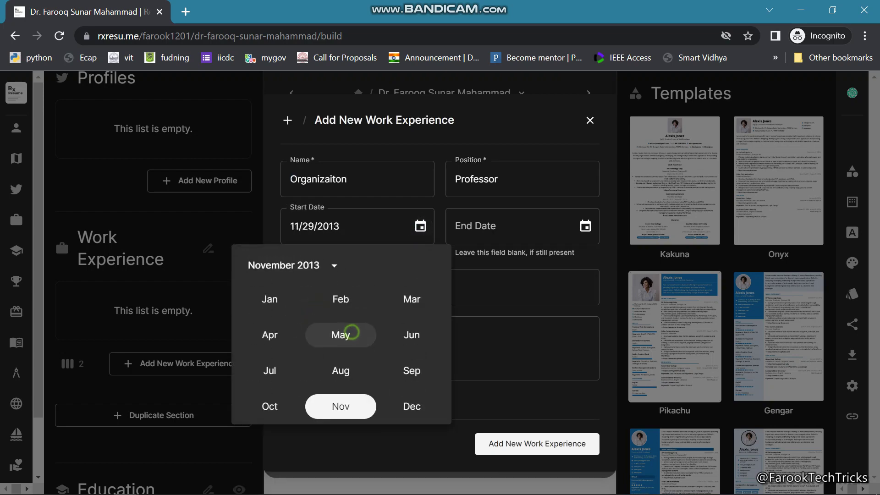
click(520, 226)
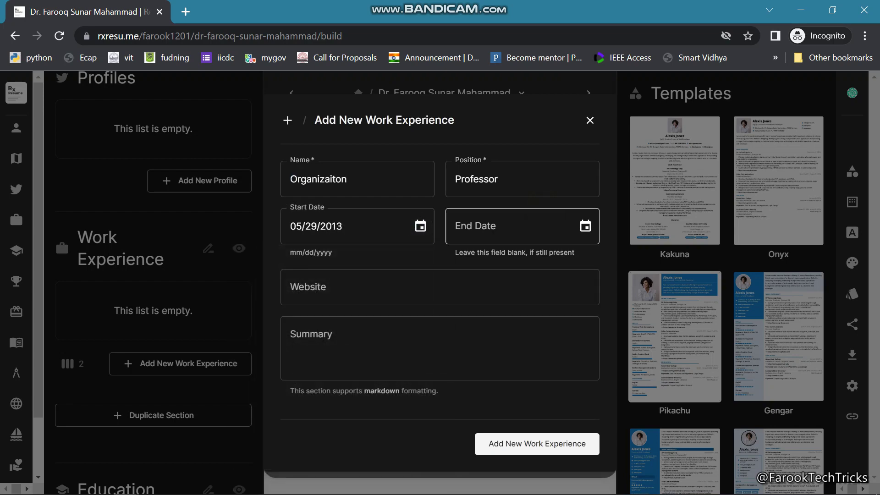
click(537, 227)
click(585, 227)
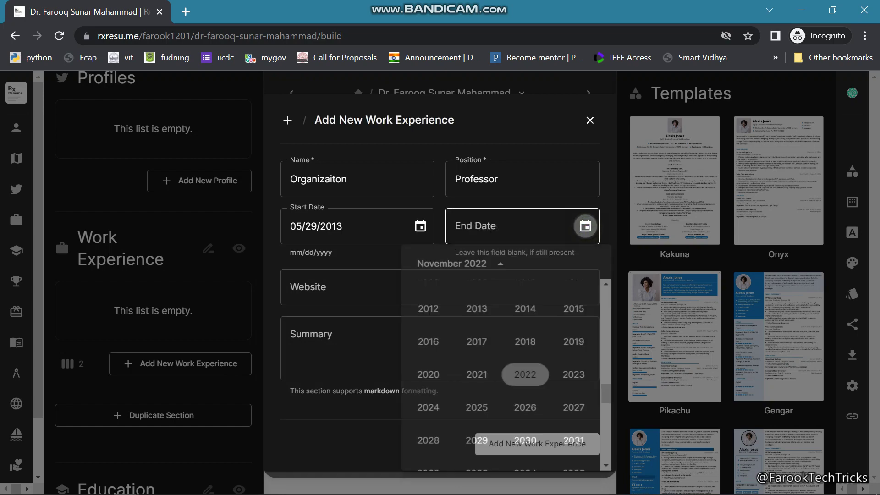
click(425, 348)
click(506, 371)
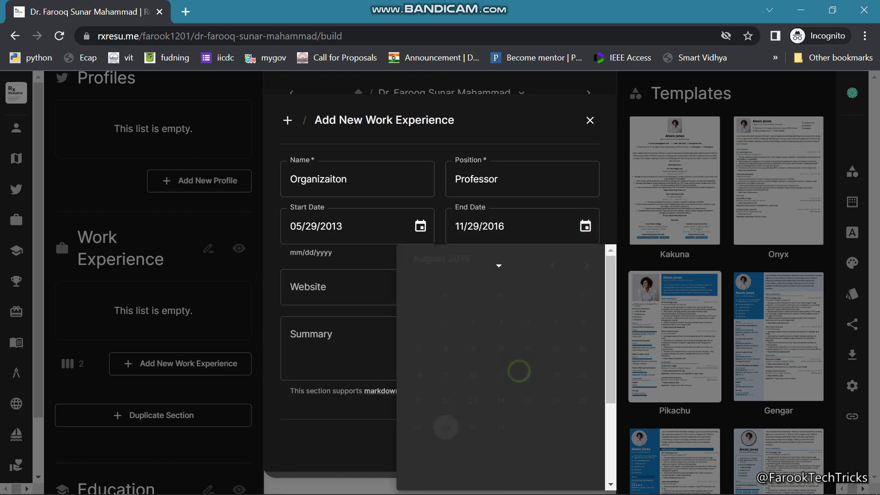
click(479, 401)
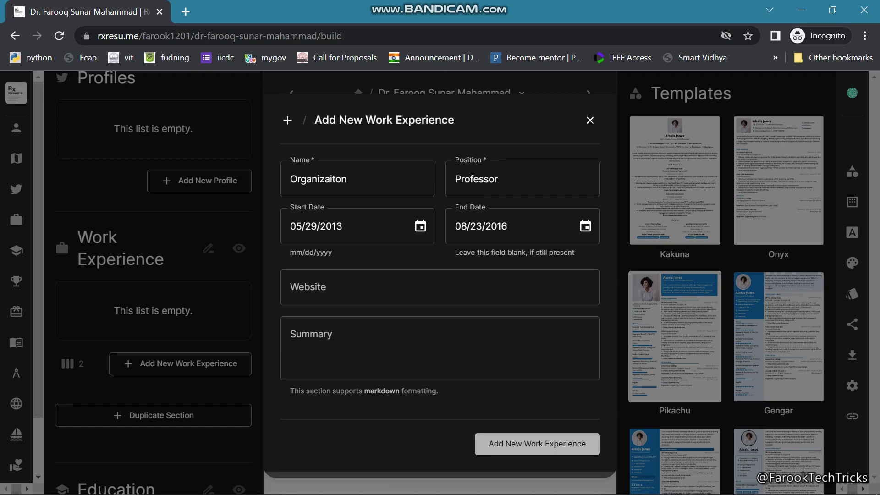
click(536, 444)
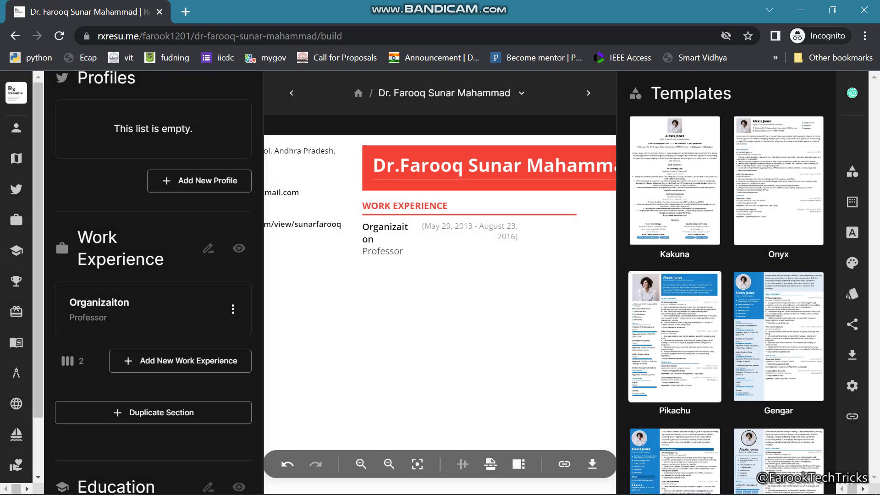
scroll(154, 275, down, 3)
scroll(153, 275, down, 3)
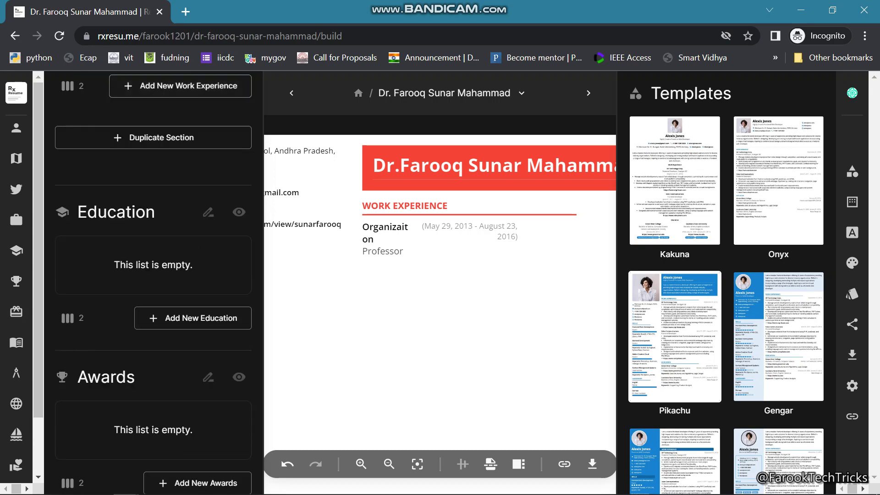
Add an education entry: Univerisity, Highest degree in CSE, grade First
click(193, 318)
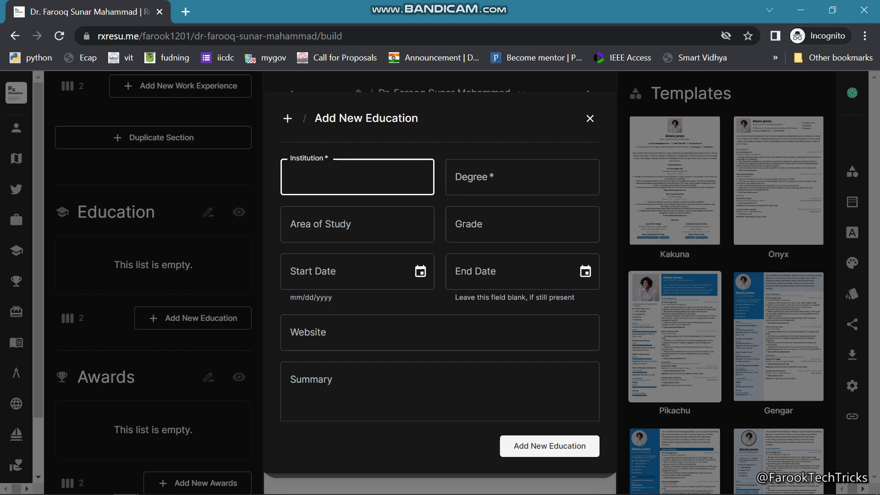
text(Univerisir)
key(BackSpace)
text(ty)
key(Tab)
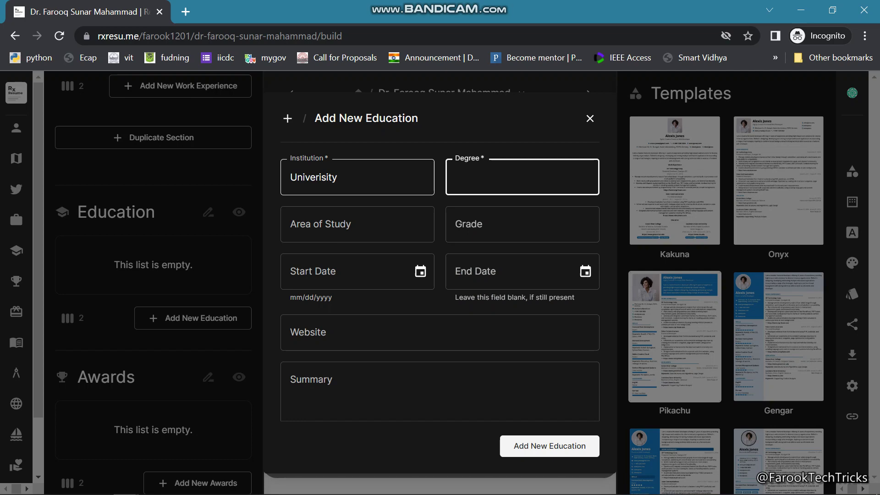
text(Highest)
text( degree)
key(Tab)
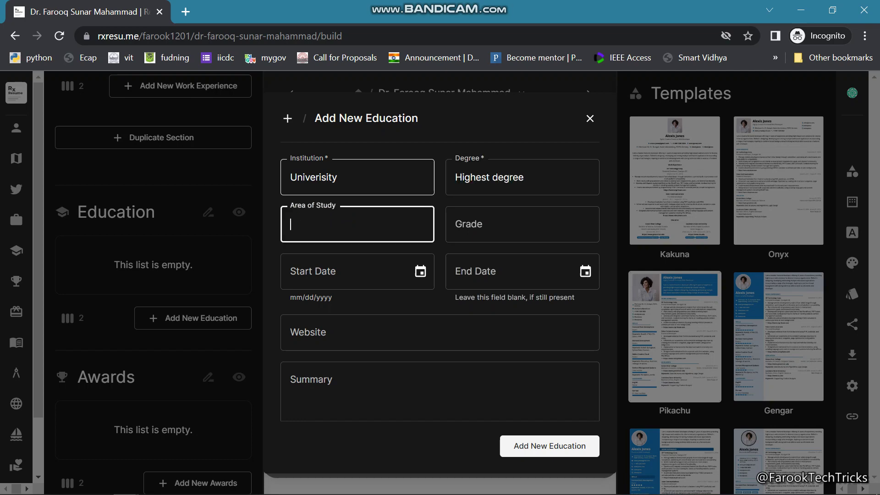
text(CSE)
key(Tab)
text(First)
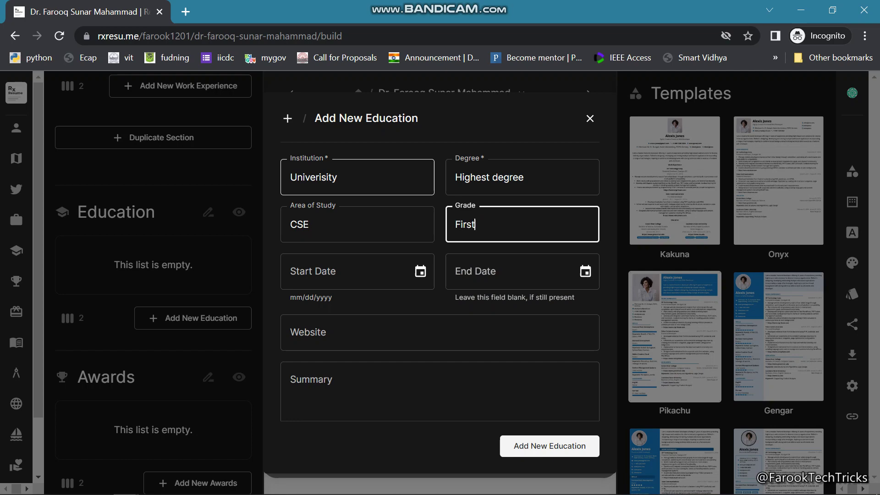
key(Tab)
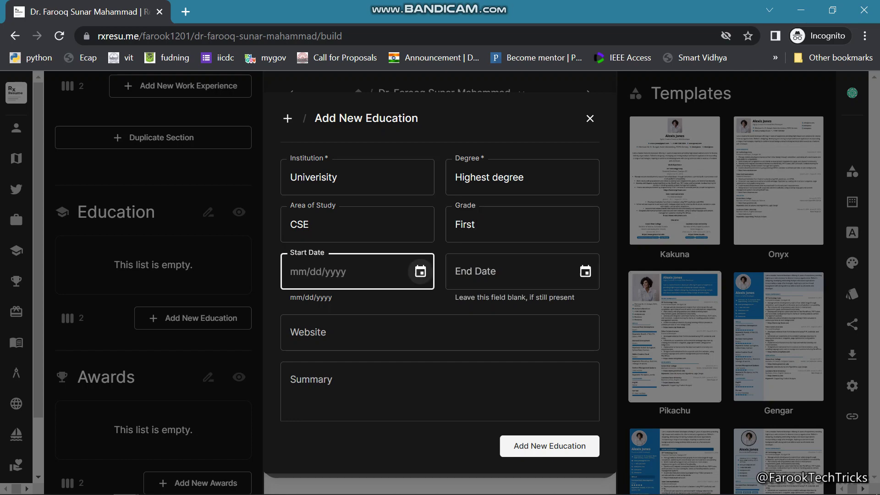
click(549, 446)
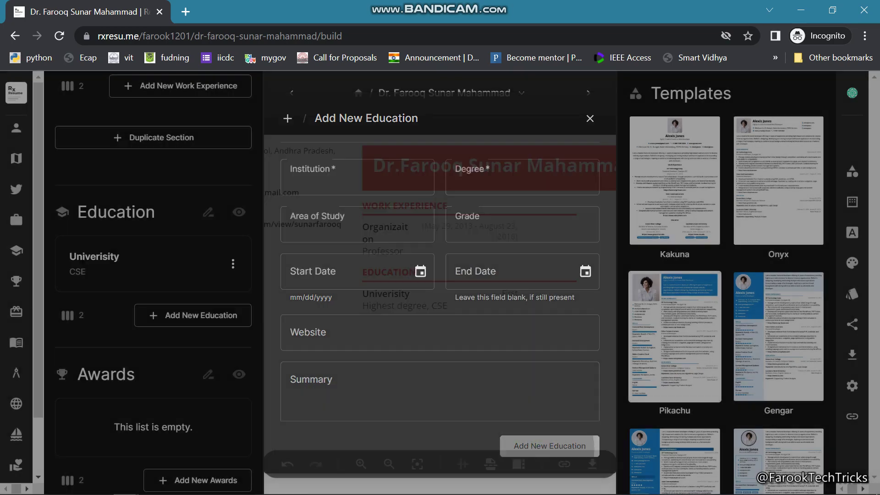
scroll(152, 275, down, 1)
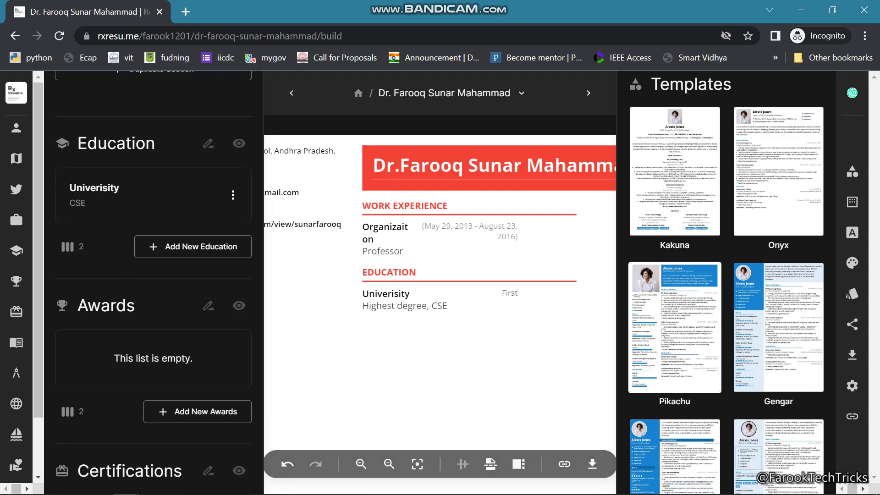
scroll(727, 275, down, 1)
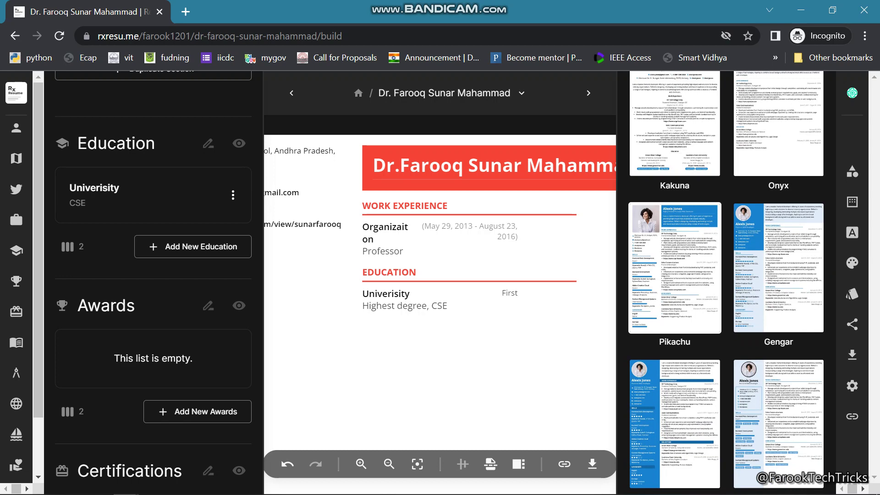
Try the Gengar, Kakuna, Onyx and Leafish templates, pick Glalie, and hide the editing panel
click(779, 268)
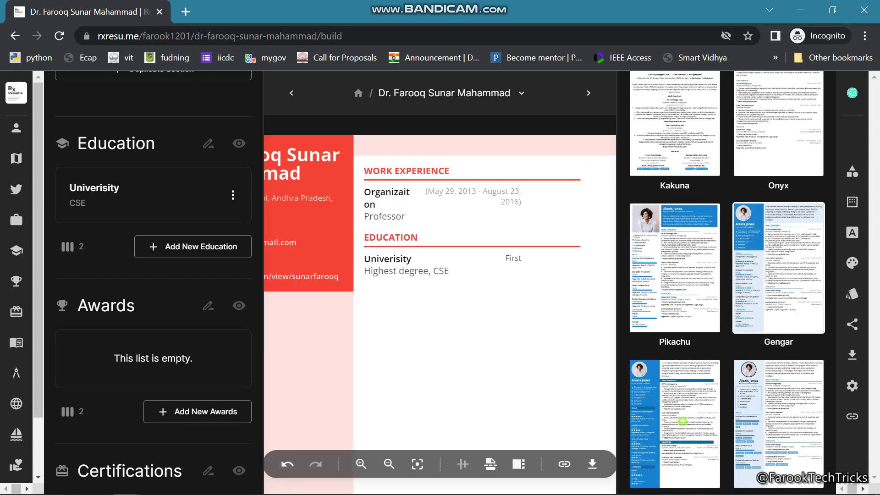
click(683, 421)
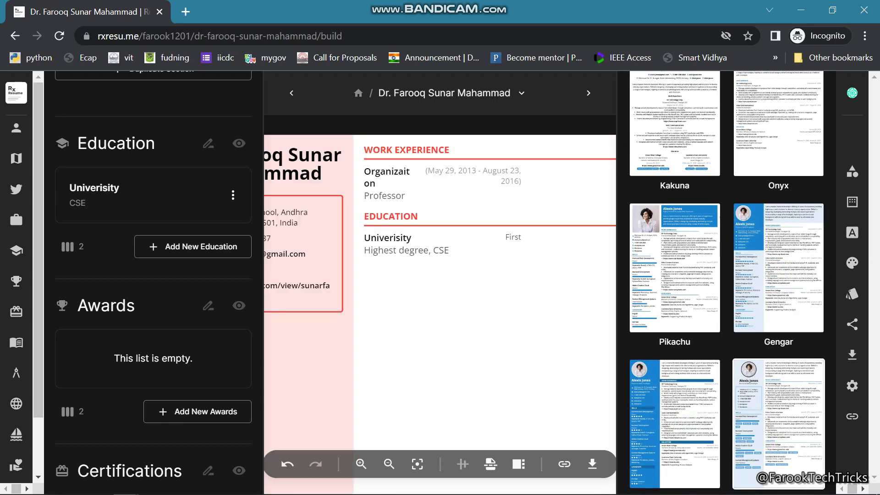
click(773, 445)
click(675, 138)
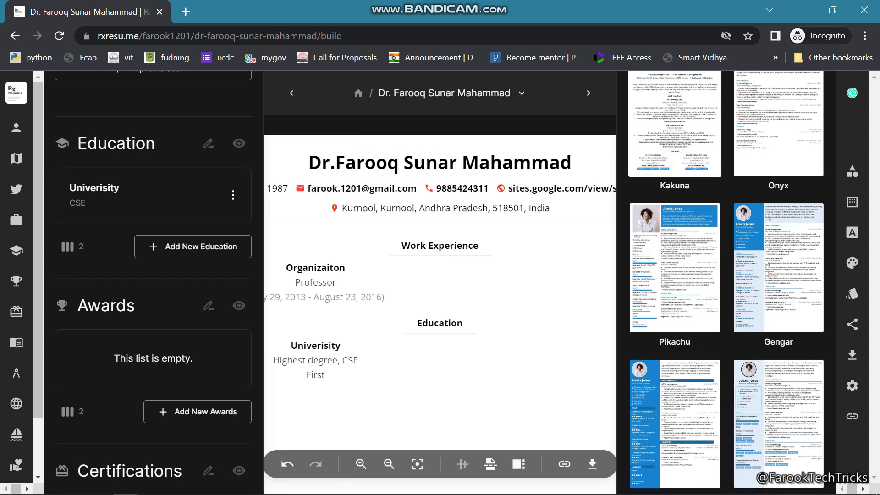
click(779, 137)
scroll(727, 276, down, 5)
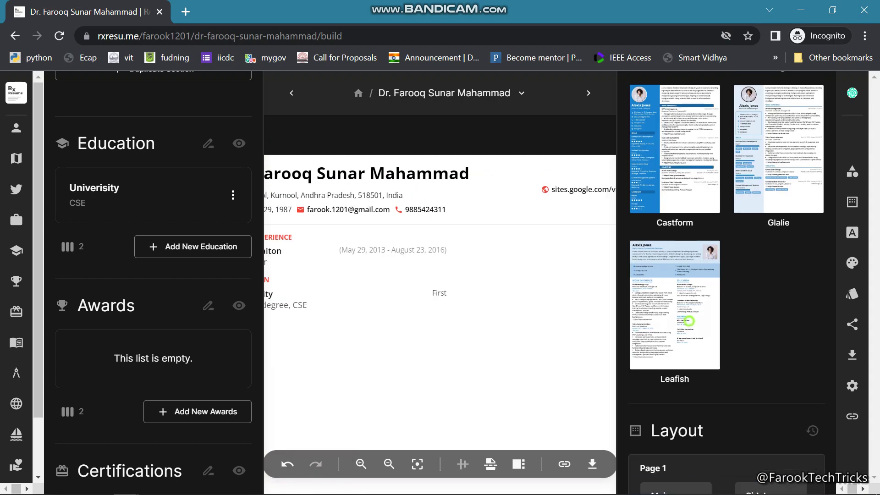
click(674, 305)
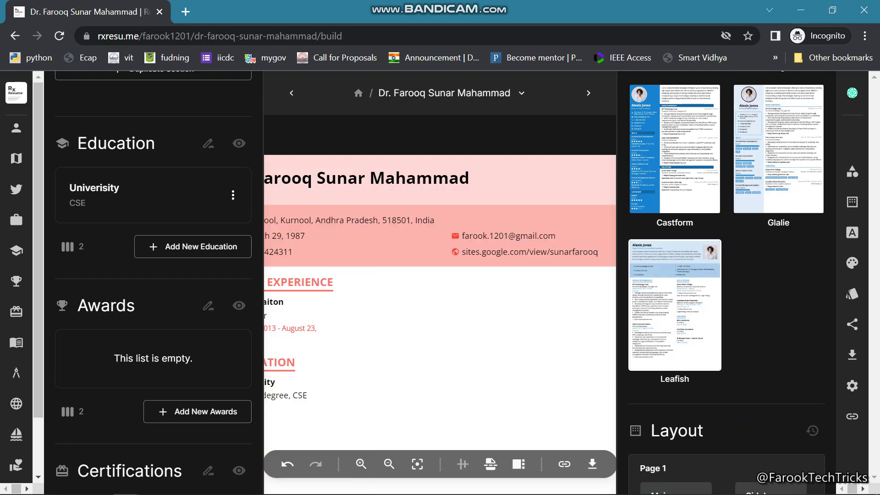
click(779, 149)
click(291, 93)
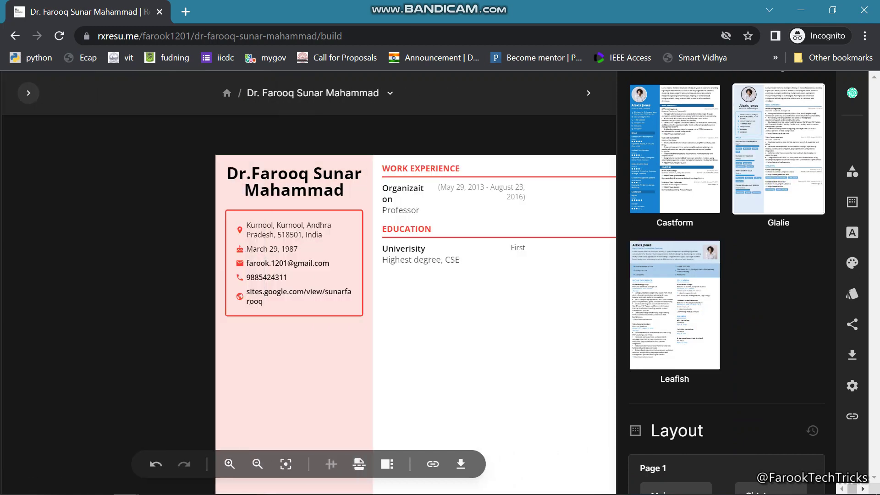
scroll(413, 309, down, 3)
scroll(412, 309, up, 4)
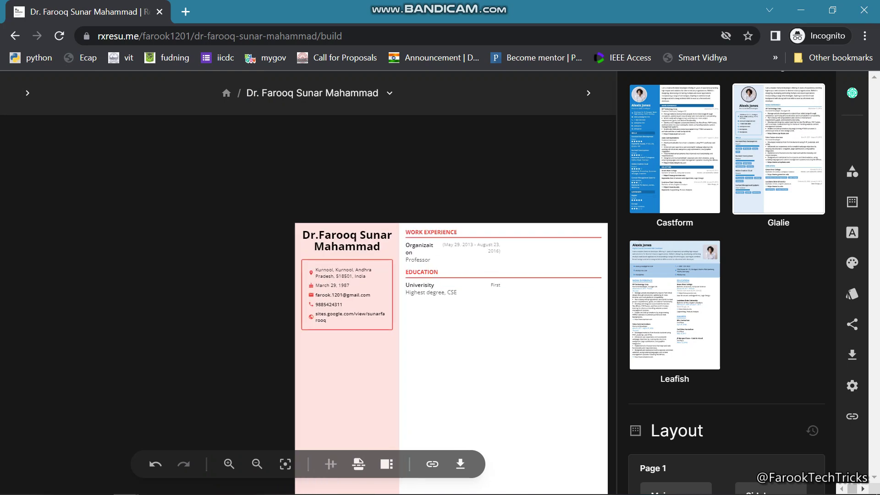
scroll(413, 309, up, 2)
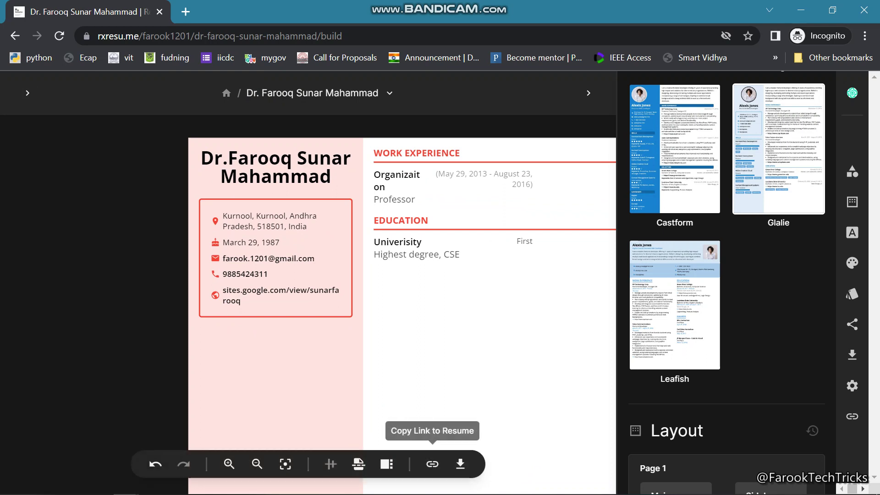
Copy a shareable public link to the resume from the preview toolbar
click(431, 464)
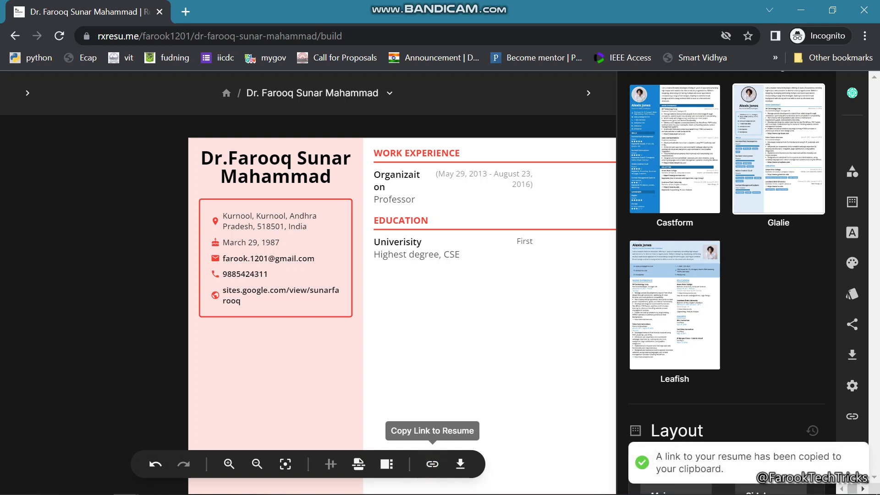
Load the copied rxresu.me resume link in a new private tab
click(185, 12)
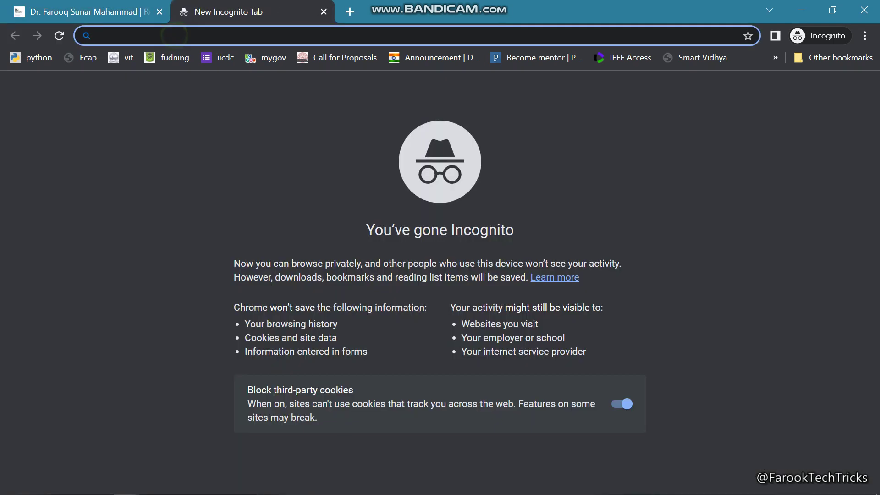
key(ctrl+v)
key(Return)
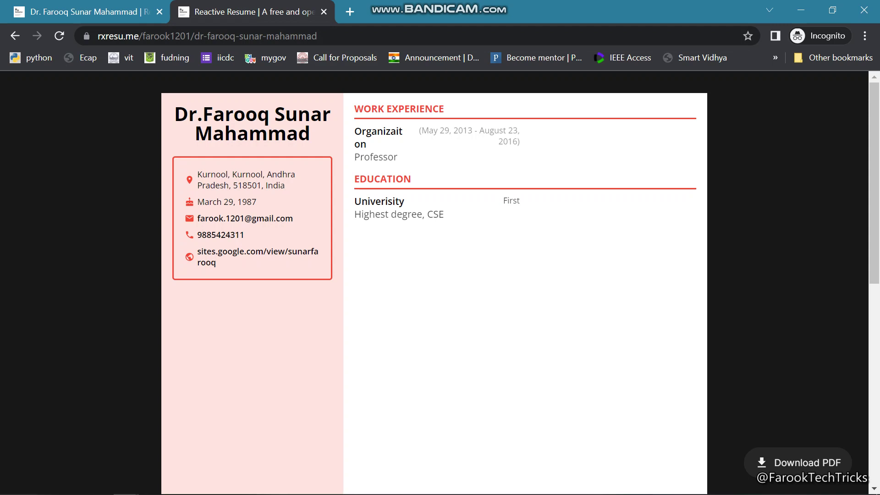
Back in the builder tab, export the resume as a PDF
click(69, 12)
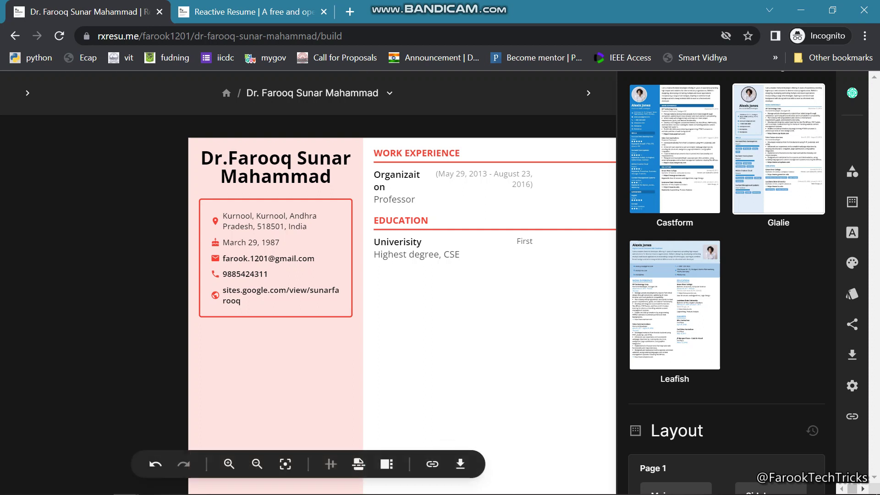
click(461, 465)
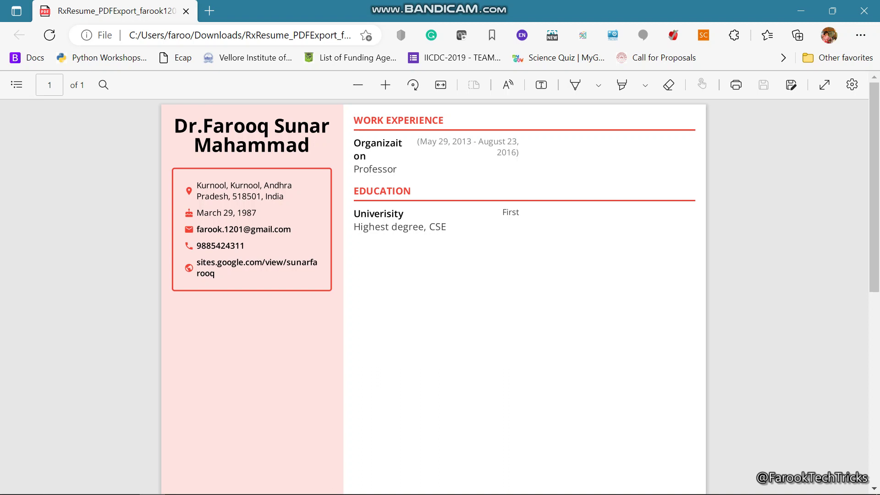
Test the Google Sites website link inside the exported PDF resume
click(257, 262)
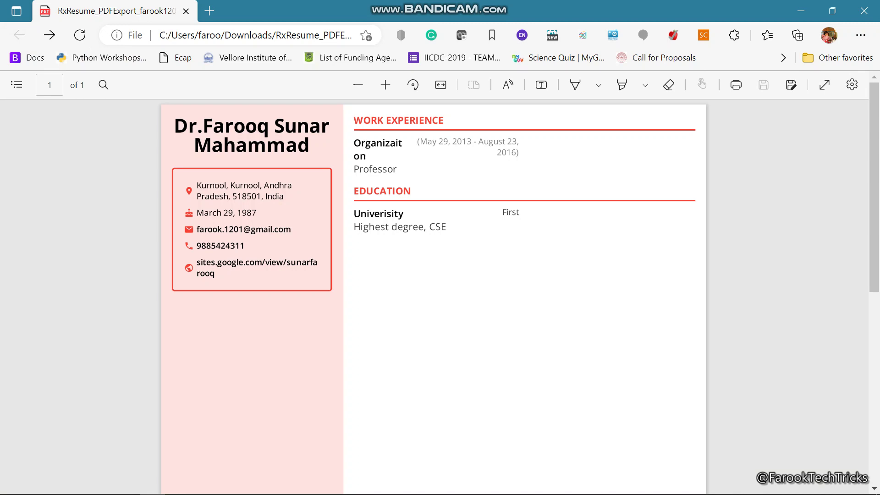
click(801, 9)
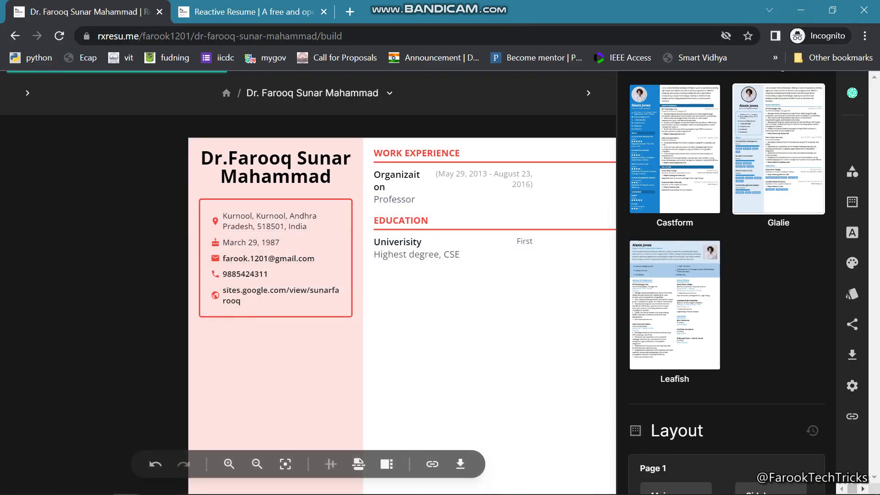